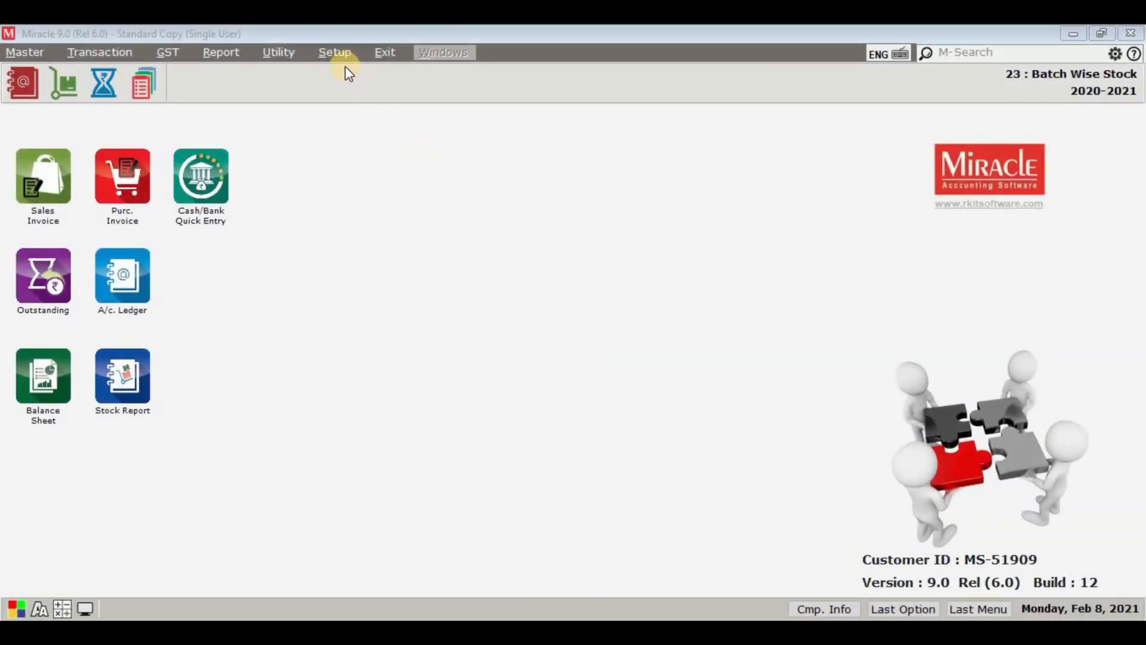
Step: Enable batchwise stock in the company's advance setup and apply the changes
left_click(338, 53)
left_click(364, 69)
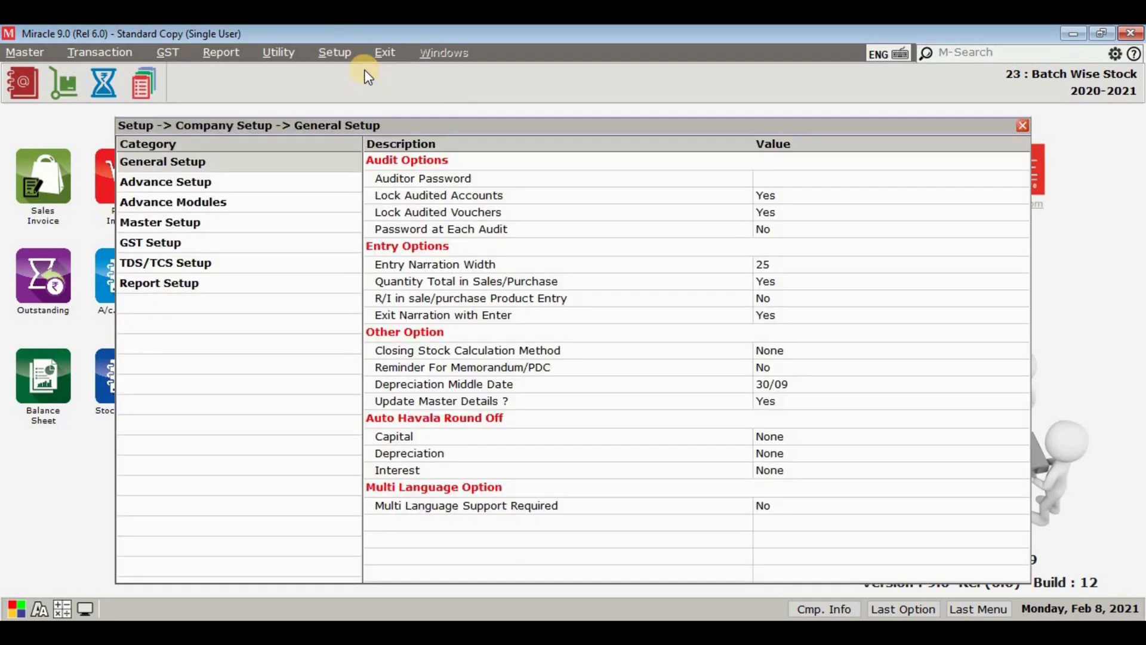
left_click(240, 182)
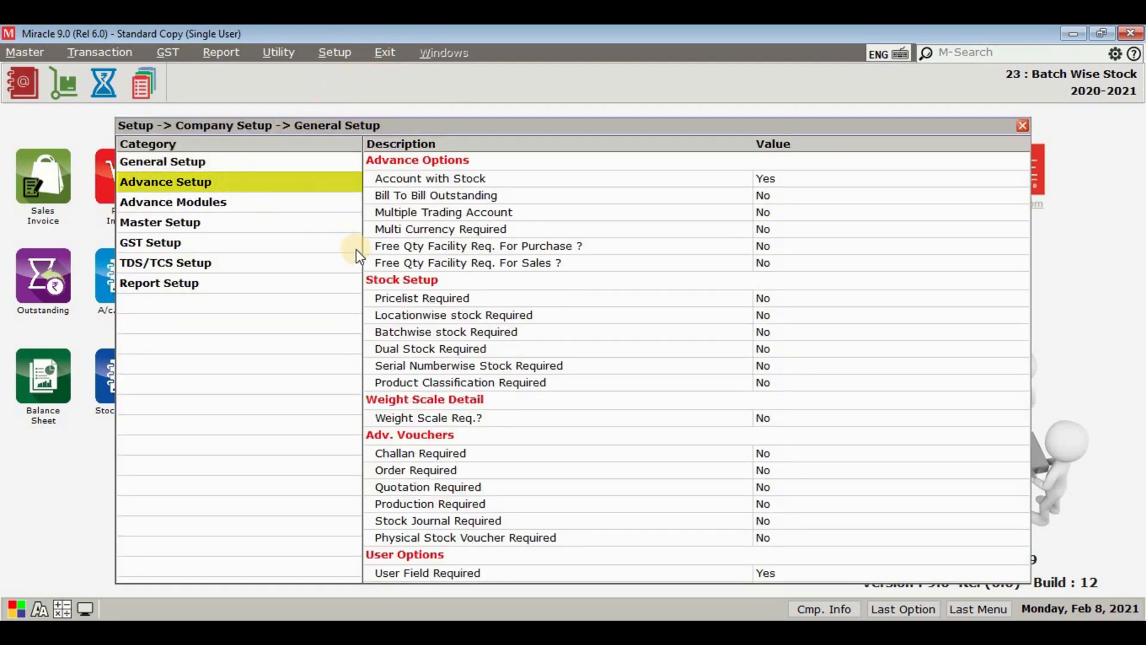
double_click(497, 337)
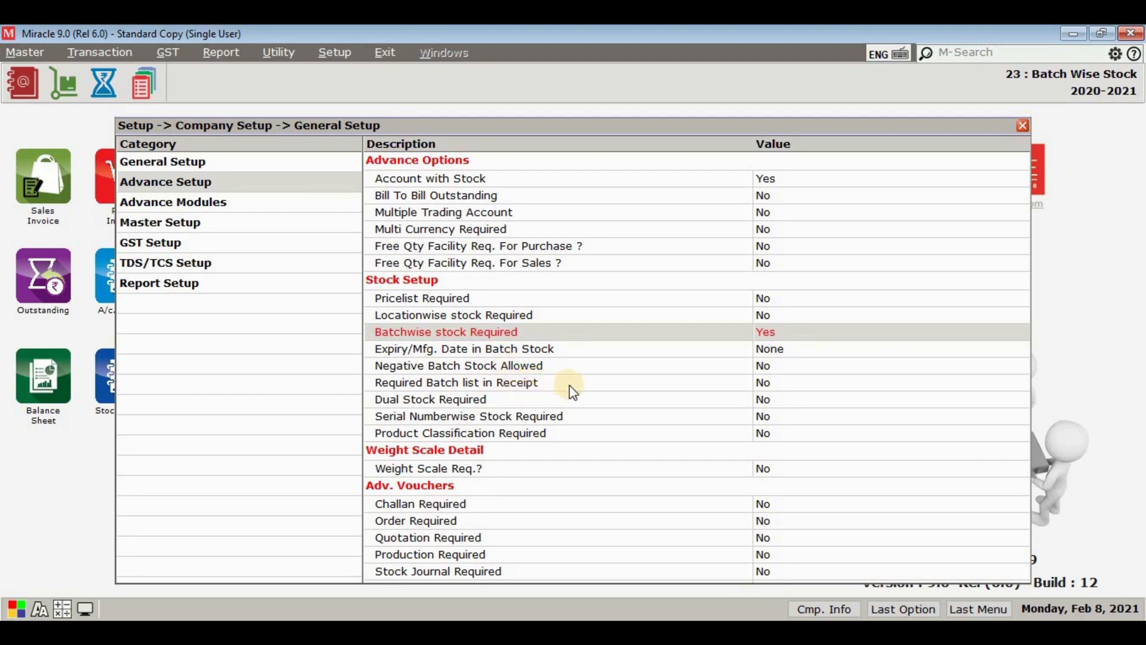
key("Escape")
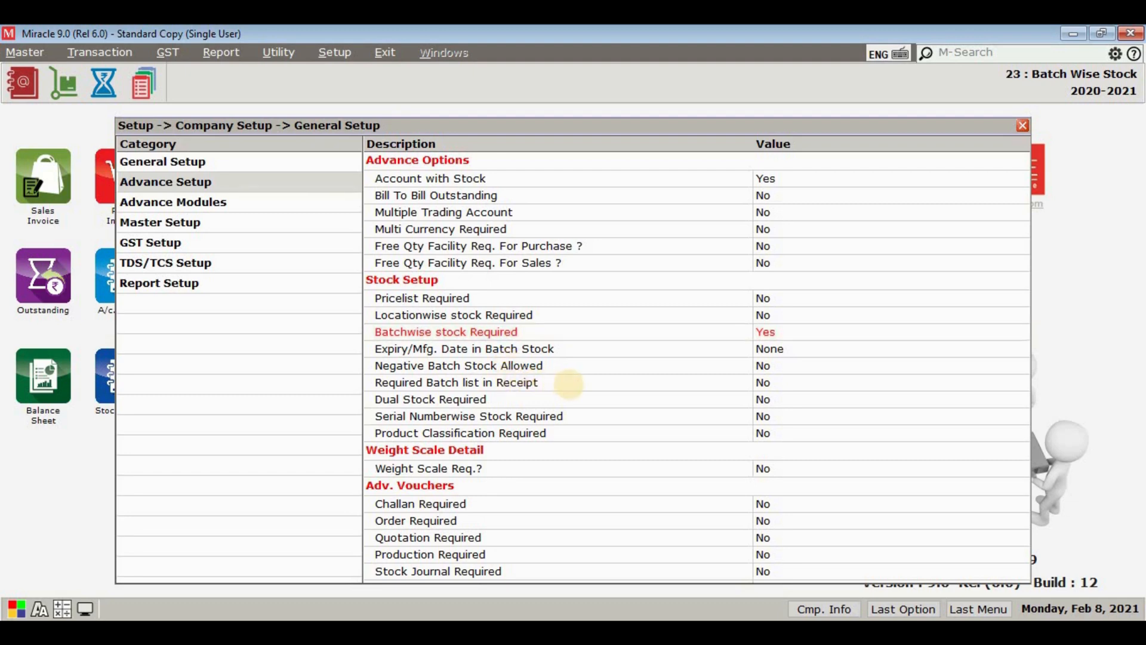
key("Escape")
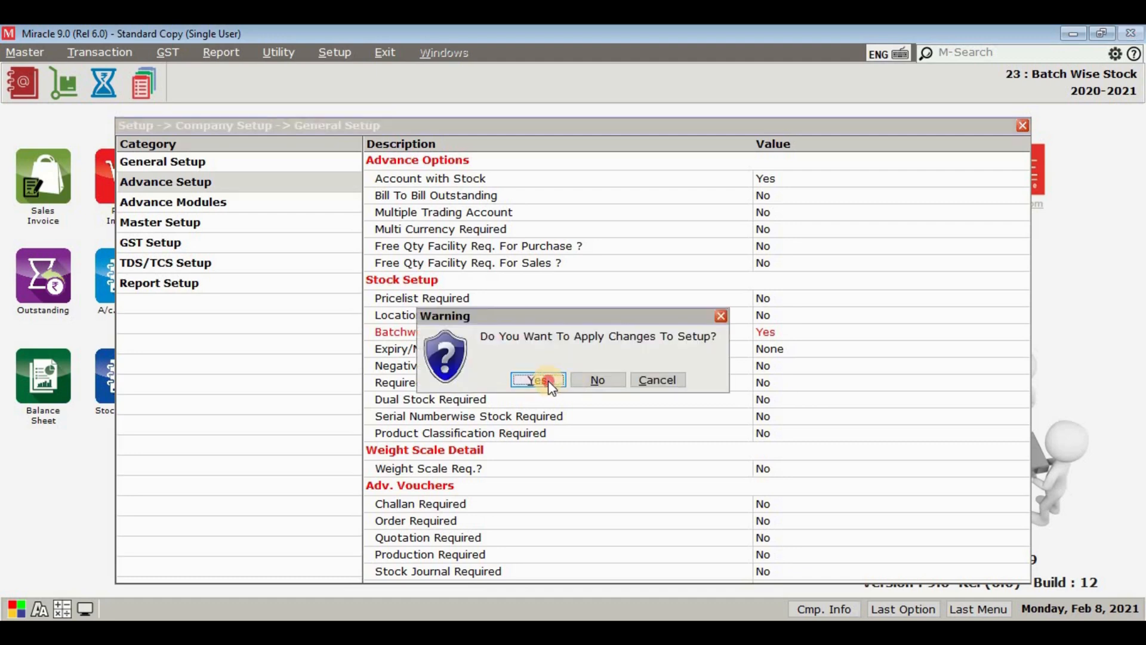
left_click(539, 379)
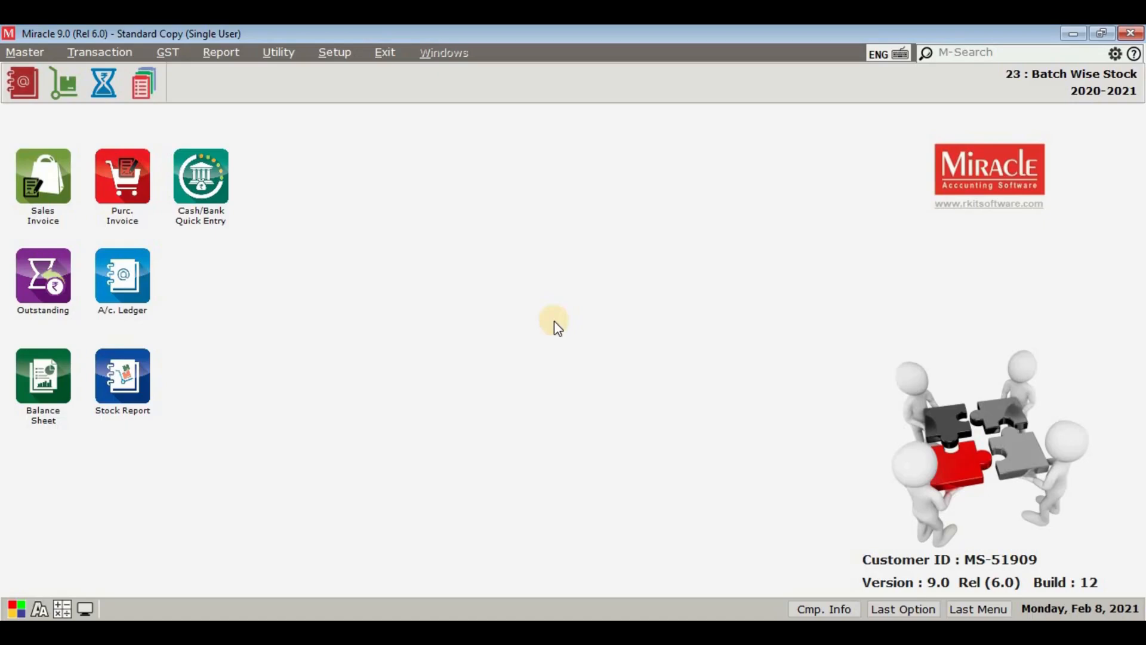
Step: Add a new product named "Walnut Brownie - 140gm" in the product master with GST commodity GST 5%
left_click(35, 50)
left_click(66, 143)
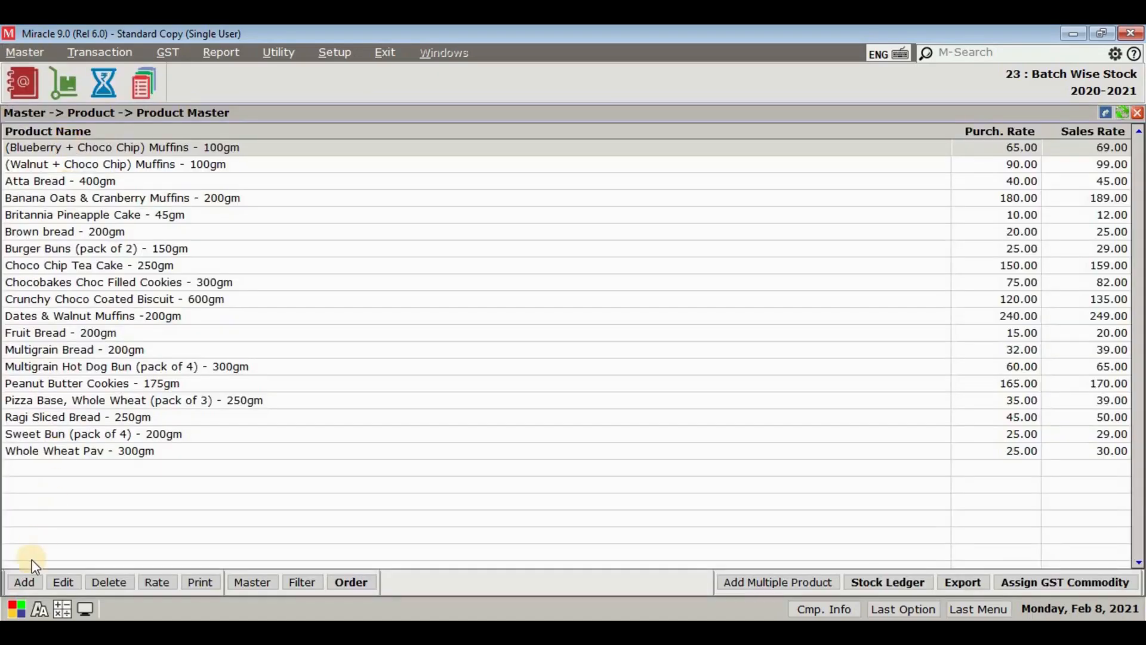
left_click(27, 578)
type("Walnut Brownie - 140gm")
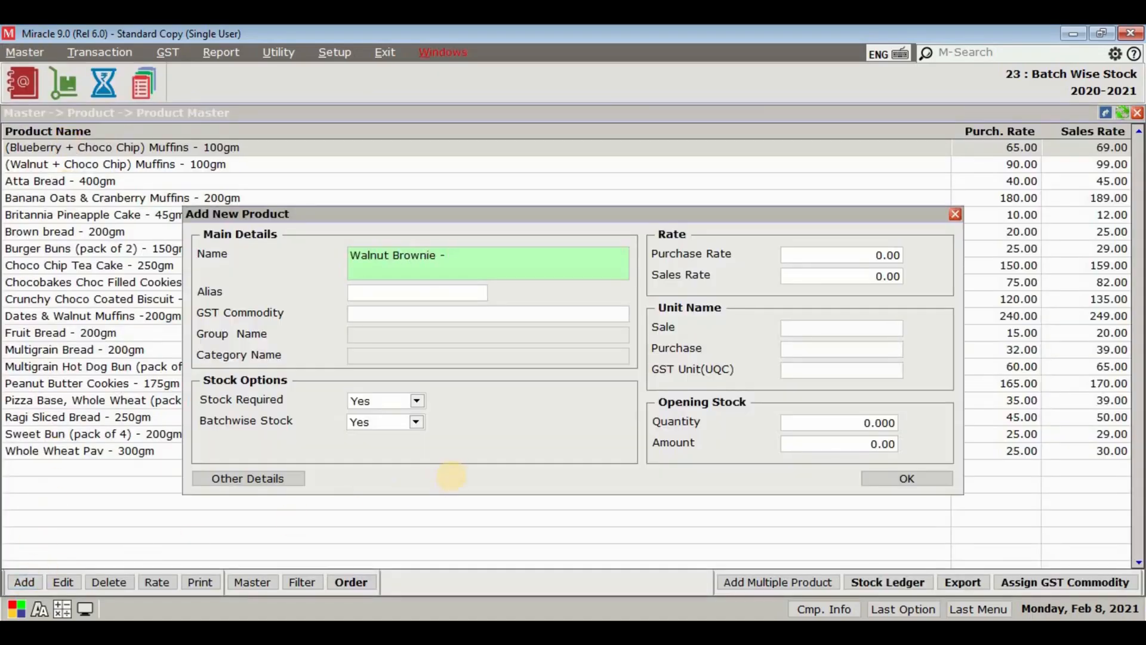
key("Return")
key("Return")
key("Return")
key("Return")
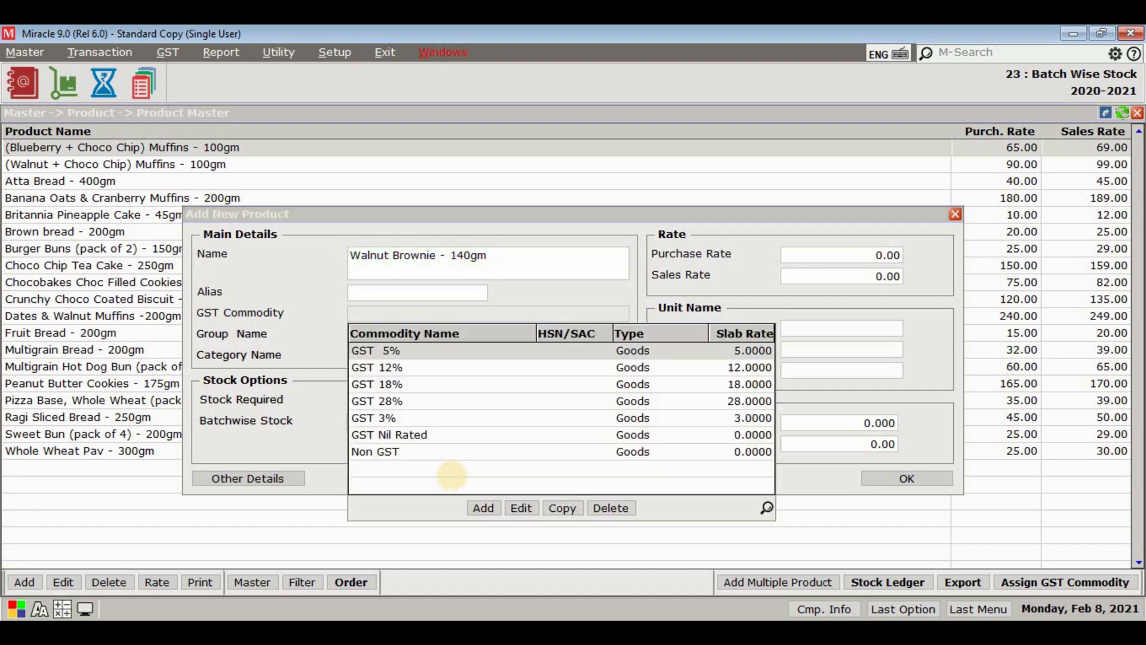
left_click(385, 444)
key("Return")
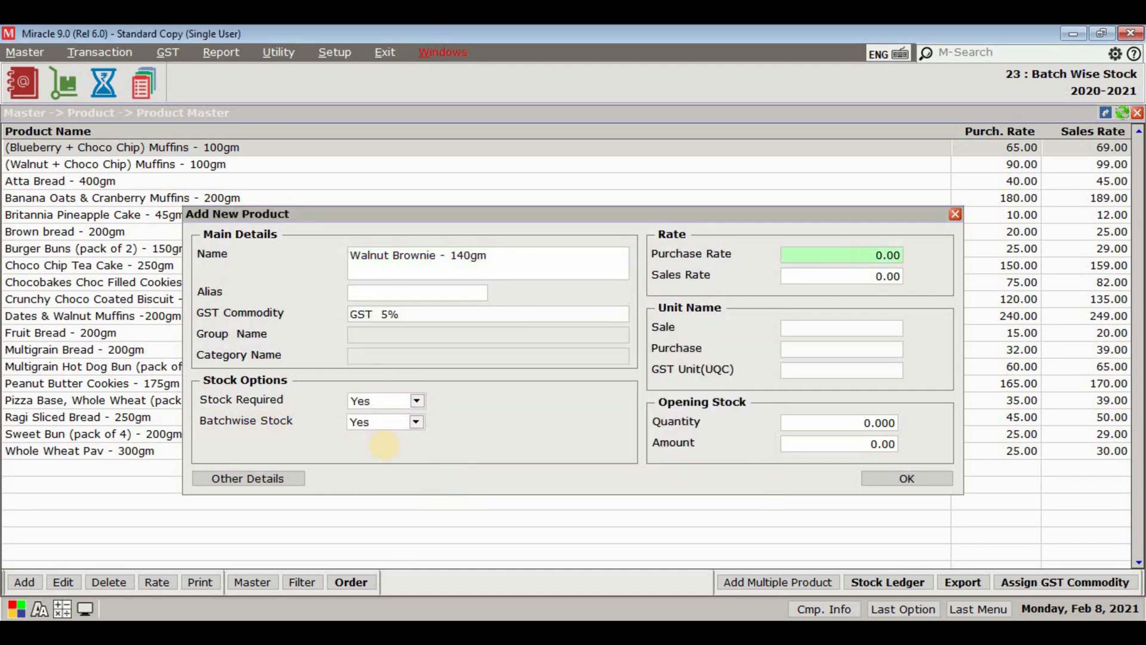
Step: Set the product's purchase rate to 150 and its sales rate to 160
type("150")
key("Return")
type("160")
key("Return")
Step: Set the product's GST unit to PAC-PACKS and its opening stock quantity to 30, leaving the sale and purchase units blank
key("Return")
key("Return")
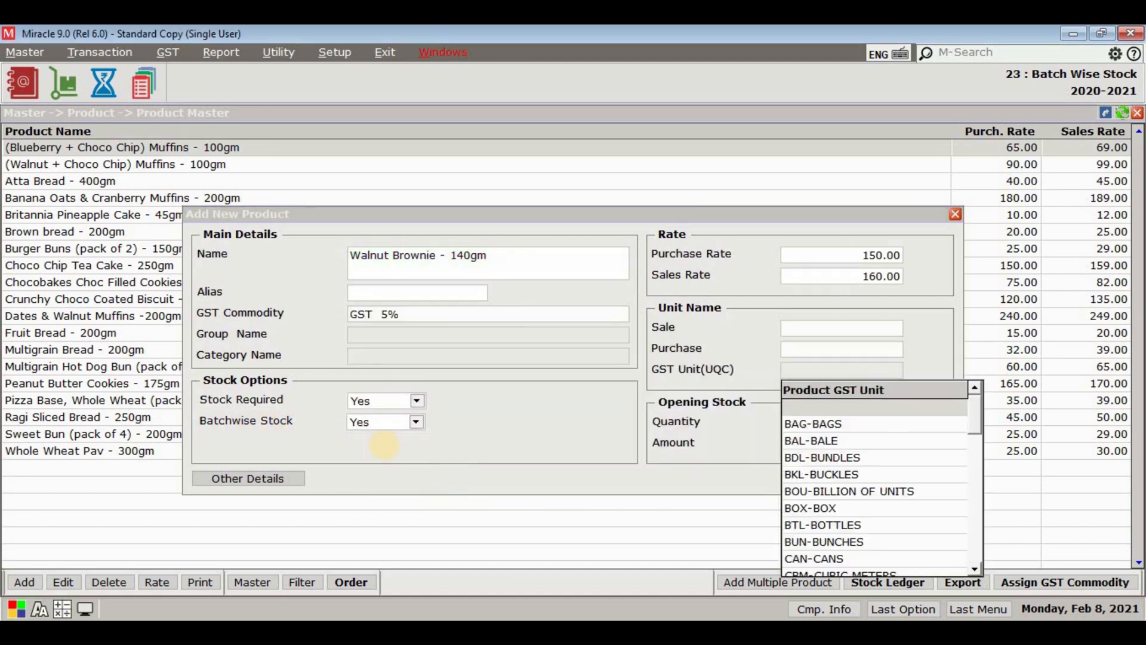
key("p")
key("Return")
type("30")
key("Return")
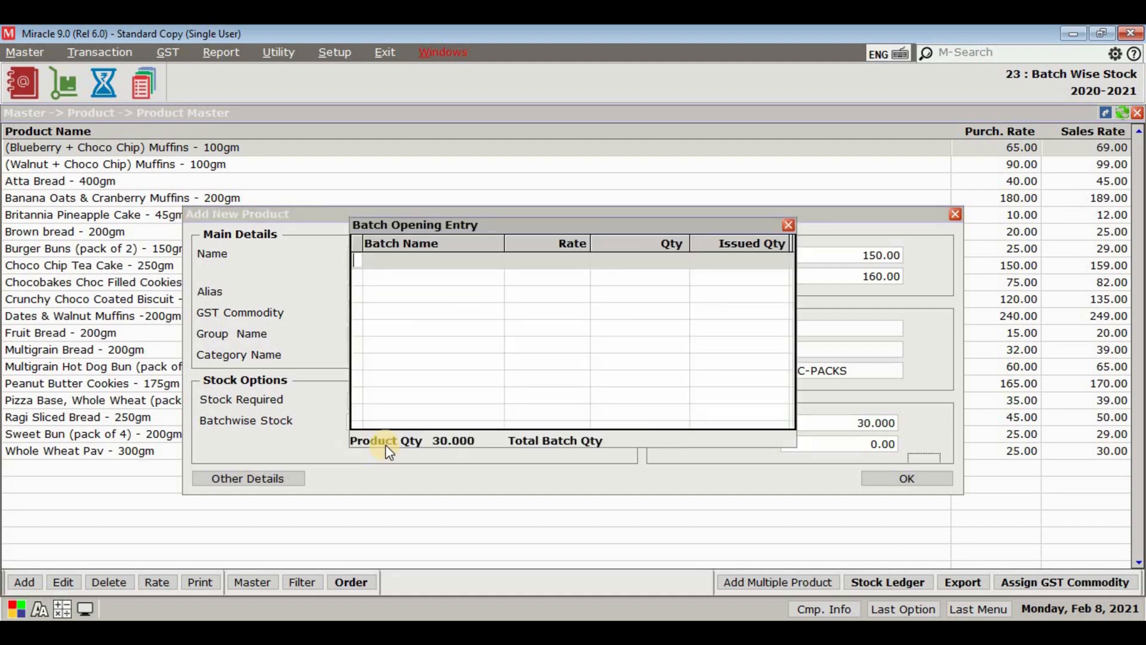
Step: Enter opening batch WB99D with a quantity of 20 for the product
left_click(357, 285)
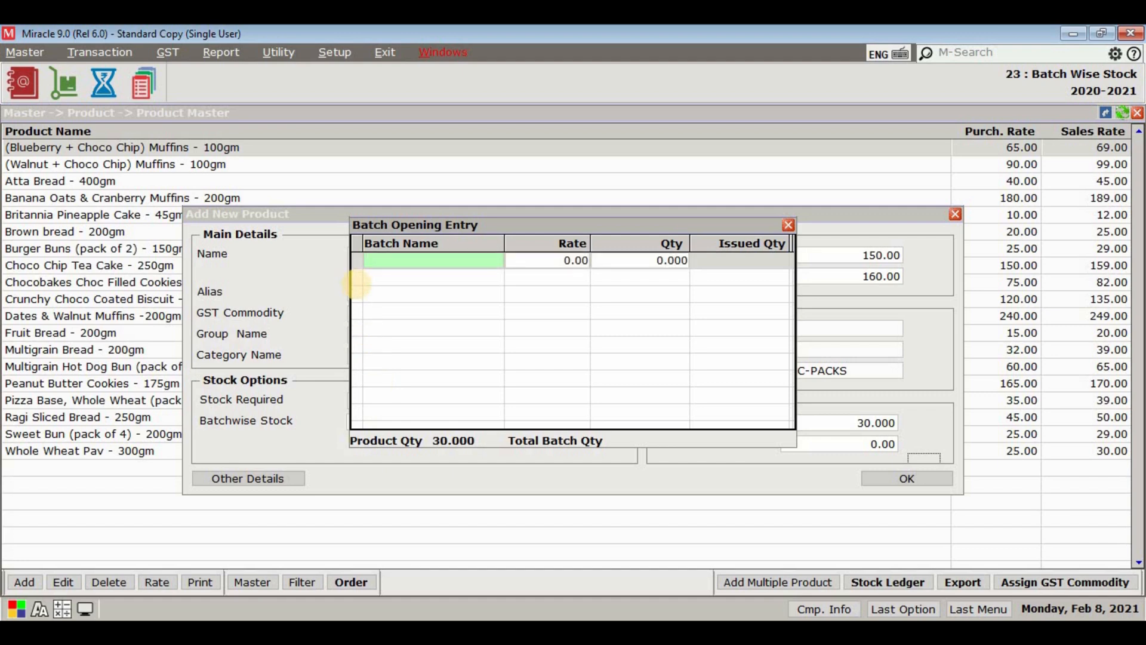
type("WB99D")
key("Return")
key("Return")
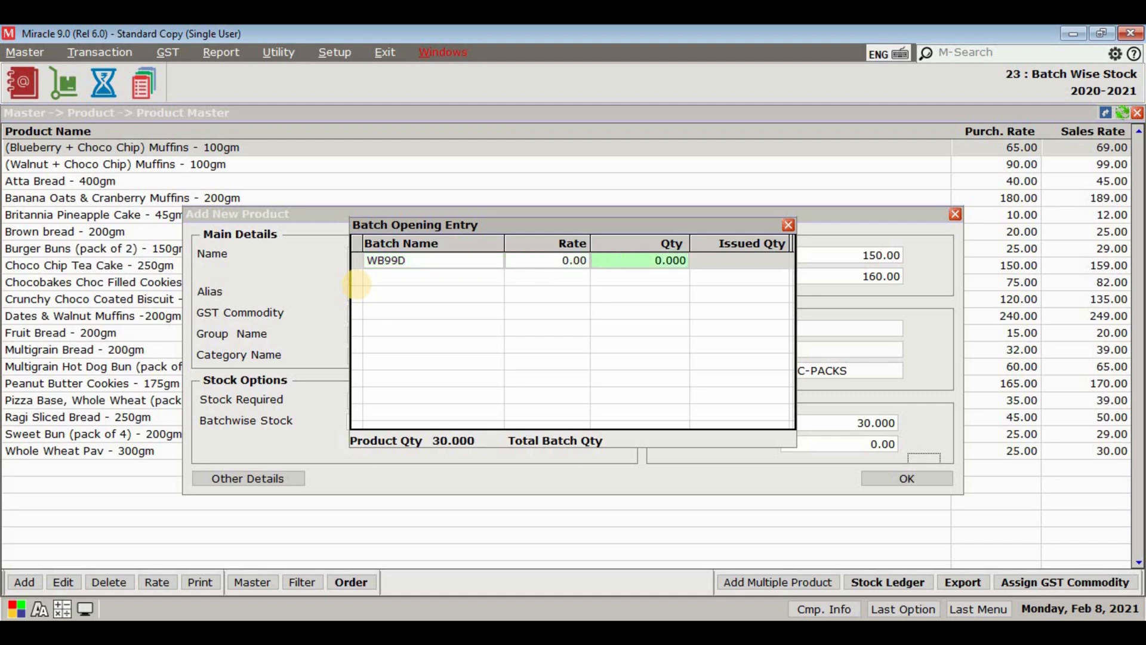
type("20")
key("Return")
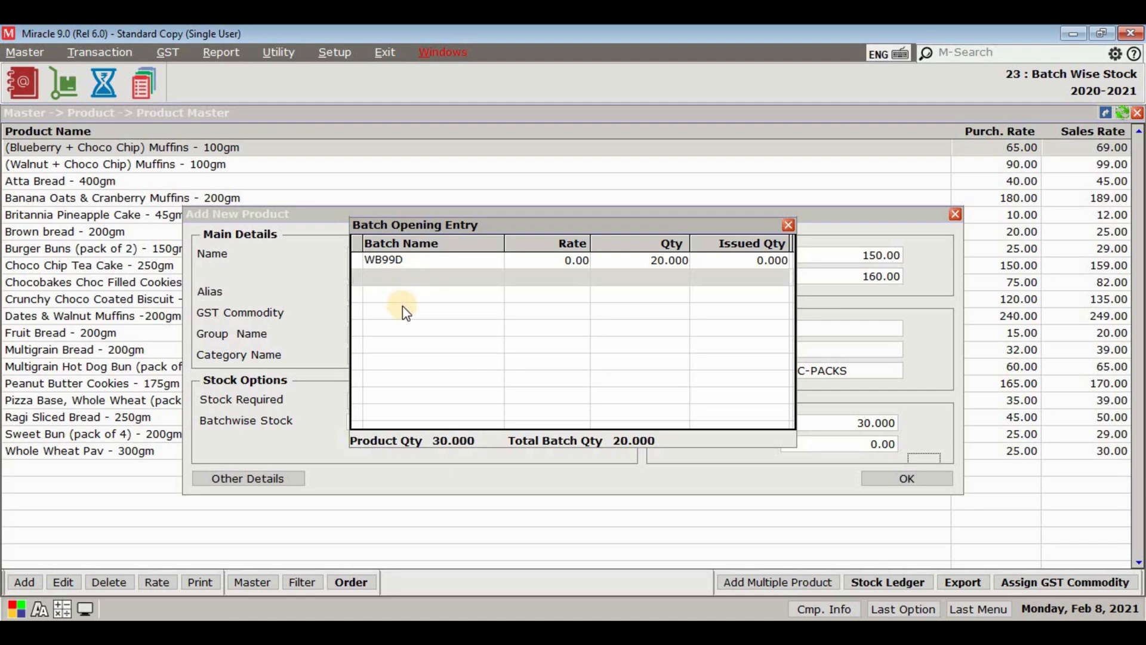
Step: Enter a second opening batch KL1111 with a quantity of 10 and finish the batch opening entry
type("KL1111")
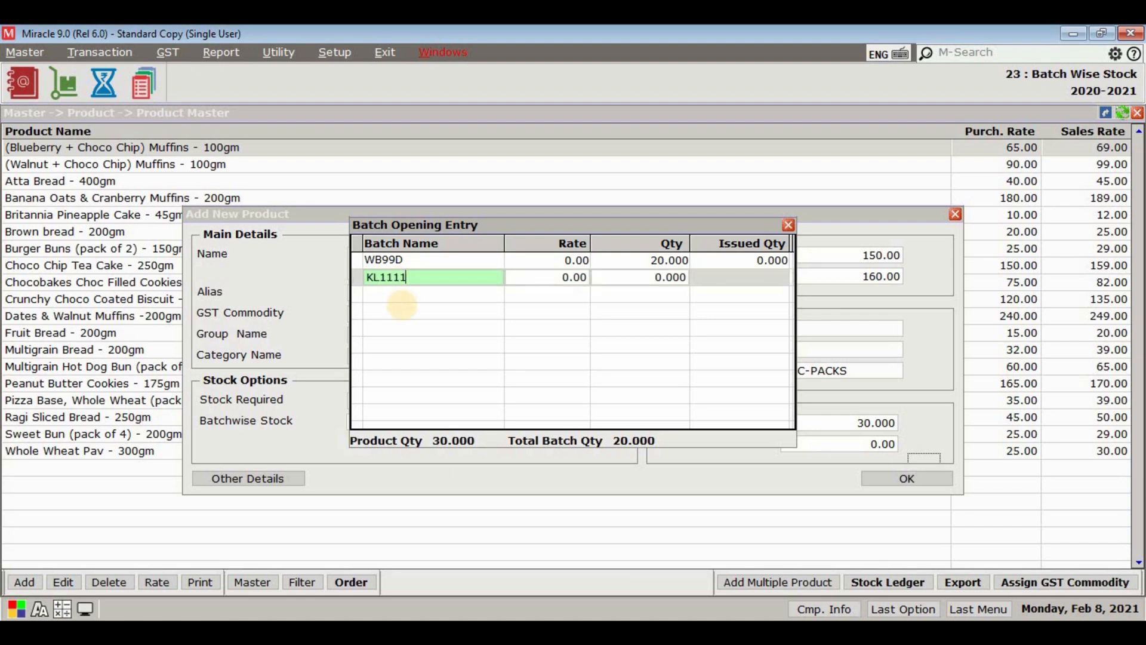
key("Return")
type("10")
key("Return")
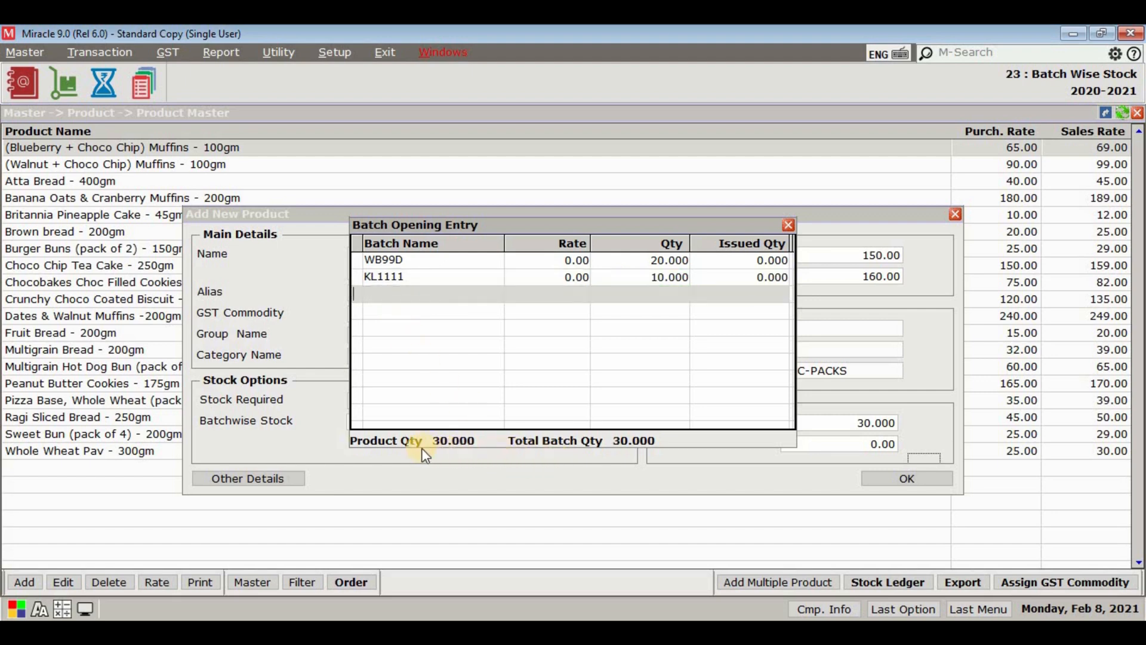
key("Return")
Step: Set the opening stock amount to 4800, save the product and close the product master
type("4800")
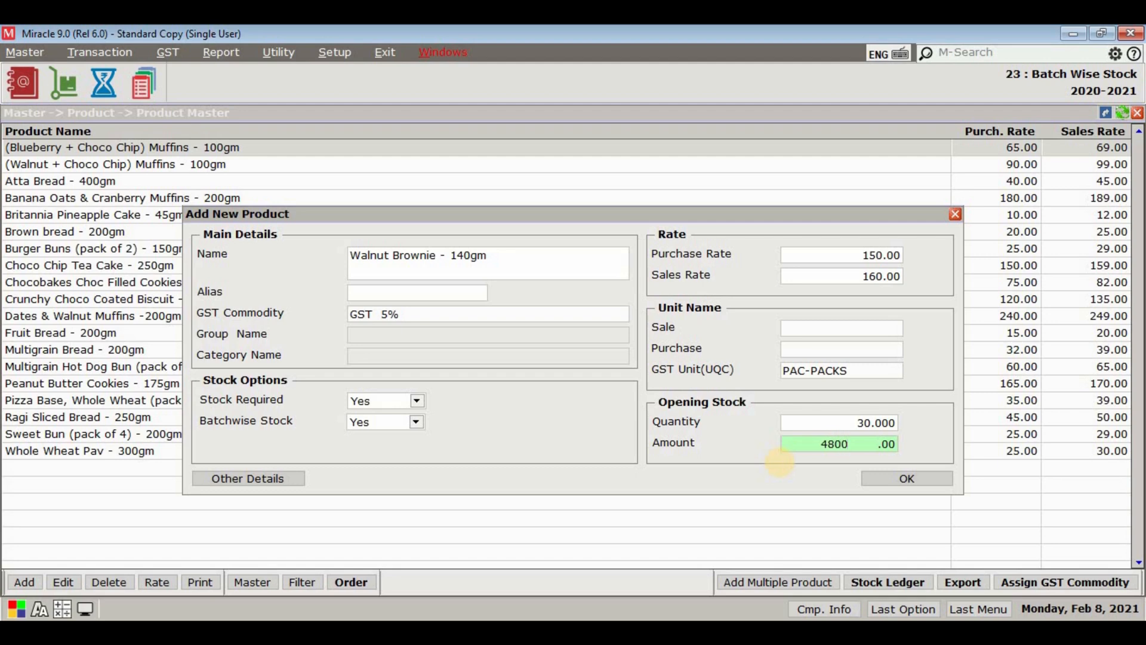
key("Return")
key("Return")
key("Escape")
key("Escape")
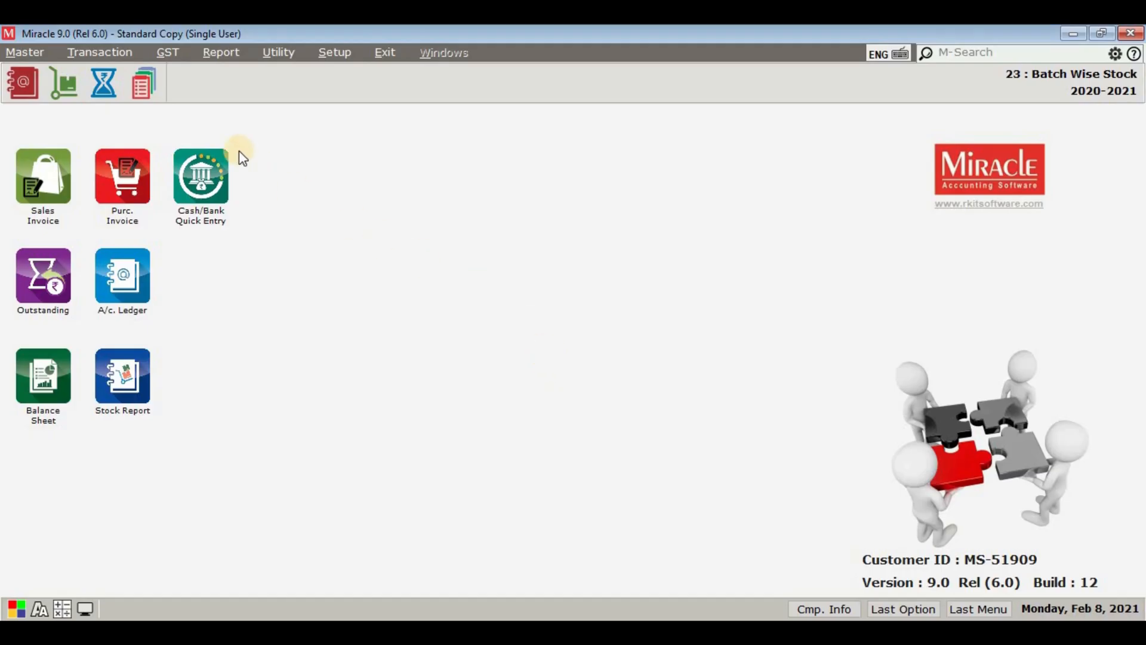
Step: Start a new debit purchase invoice with Deesha Enterprise as the party account
left_click(118, 52)
mouse_move(171, 174)
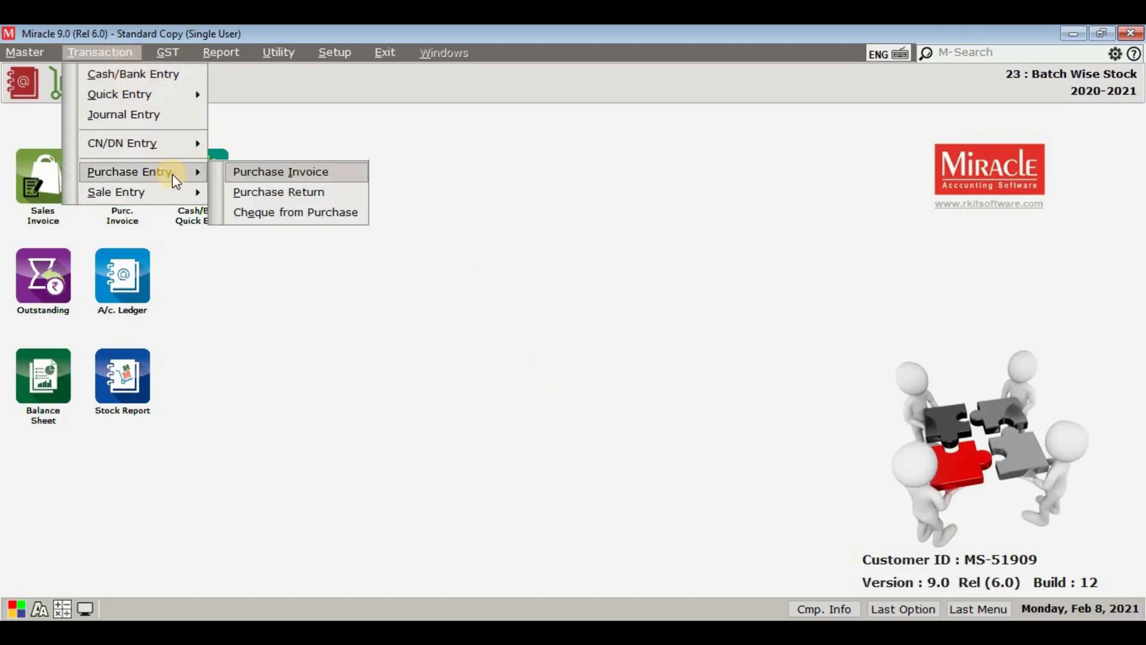
left_click(259, 171)
left_click(25, 581)
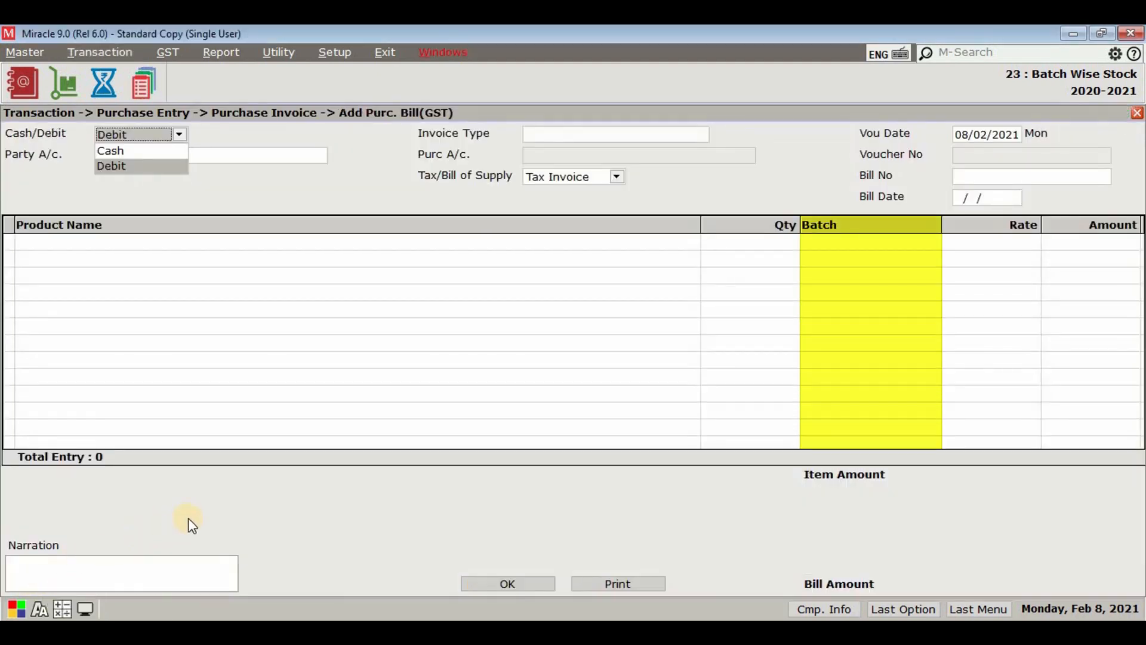
key("Return")
type("dees")
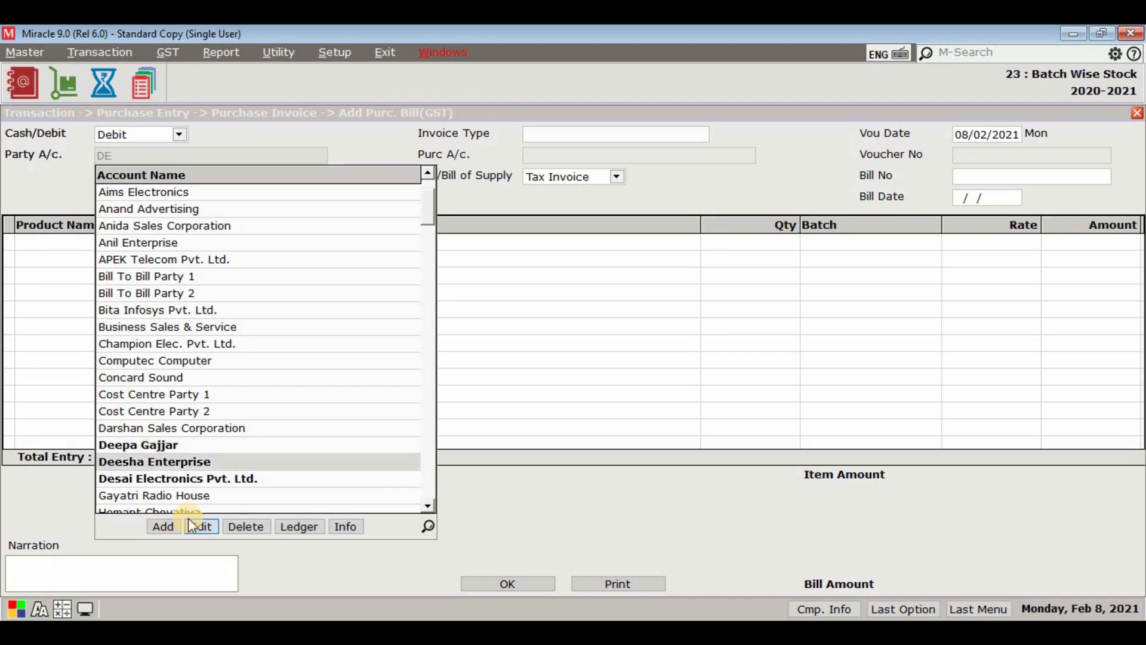
key("Return")
key("Return")
Step: Set the purchase invoice type to GST and the bill number to DE/1, keeping the bill date 08/02/2021
key("Return")
type("DE")
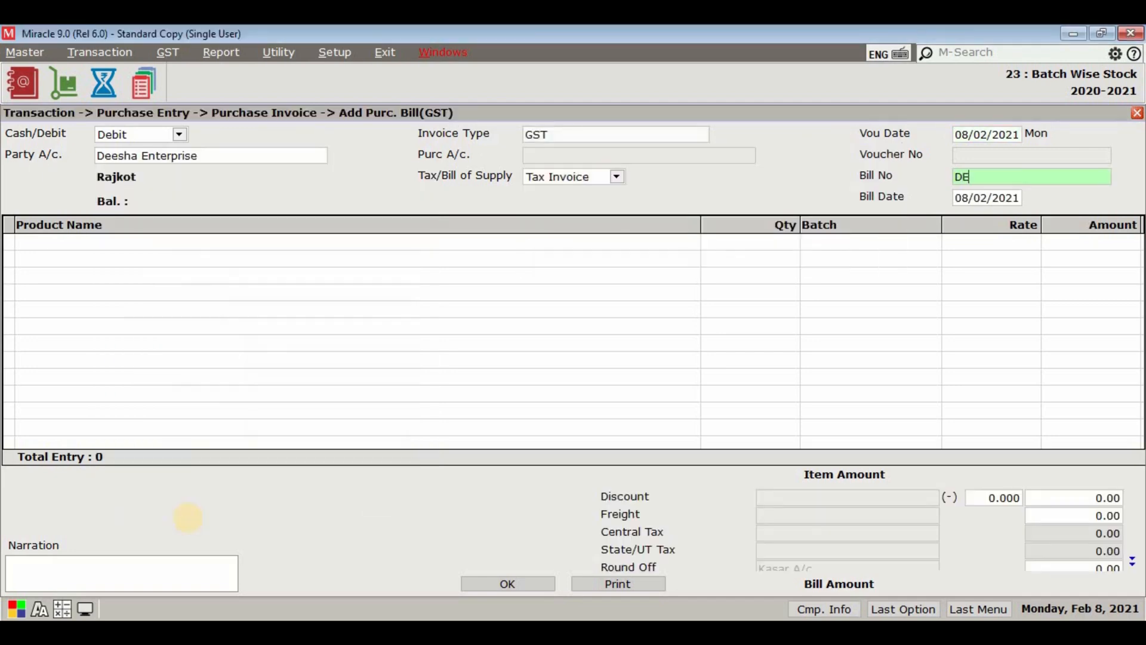
type("/1")
key("Return")
key("Return")
Step: Add Walnut Brownie - 140gm to the purchase invoice with quantity 5, batch JH55AI and rate 150
type("wal")
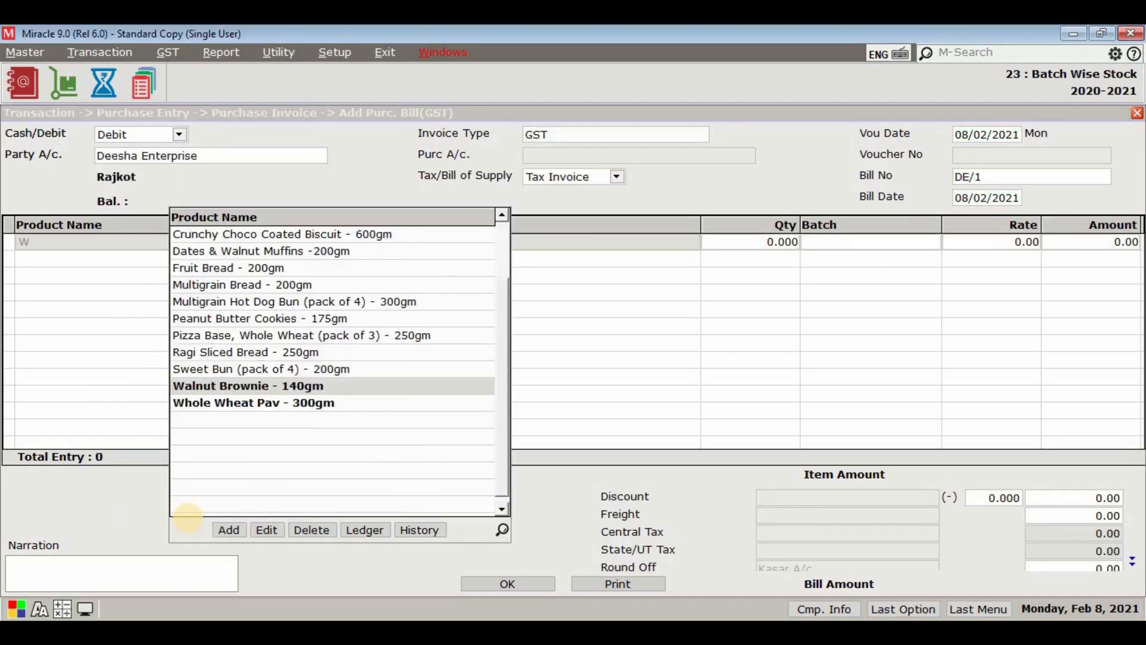
key("Return")
type("5")
key("Return")
type("JH55AI")
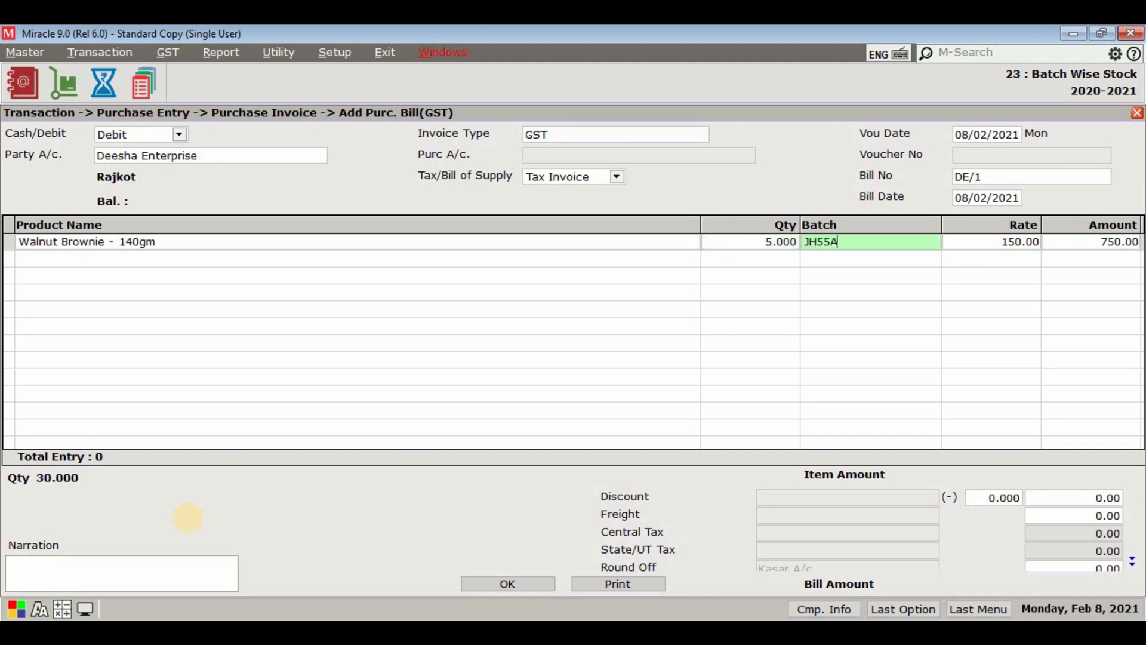
key("Return")
key("Return")
key("Return")
key("Return")
key("Return")
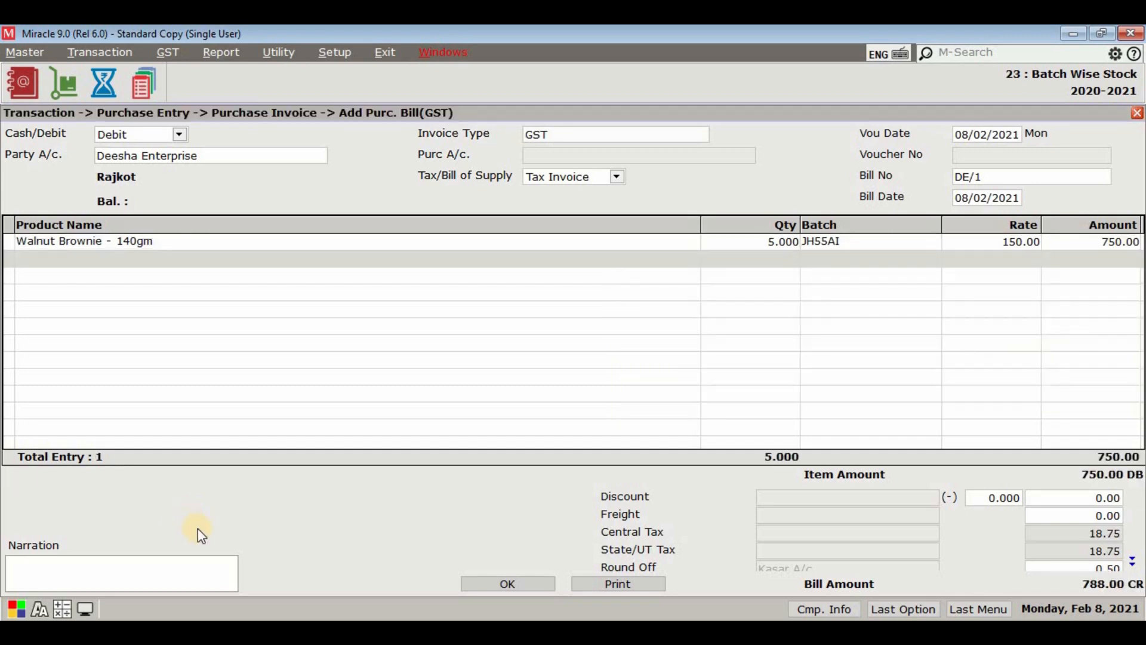
Step: Save the purchase invoice and close the purchase voucher list
left_click(469, 579)
key("Escape")
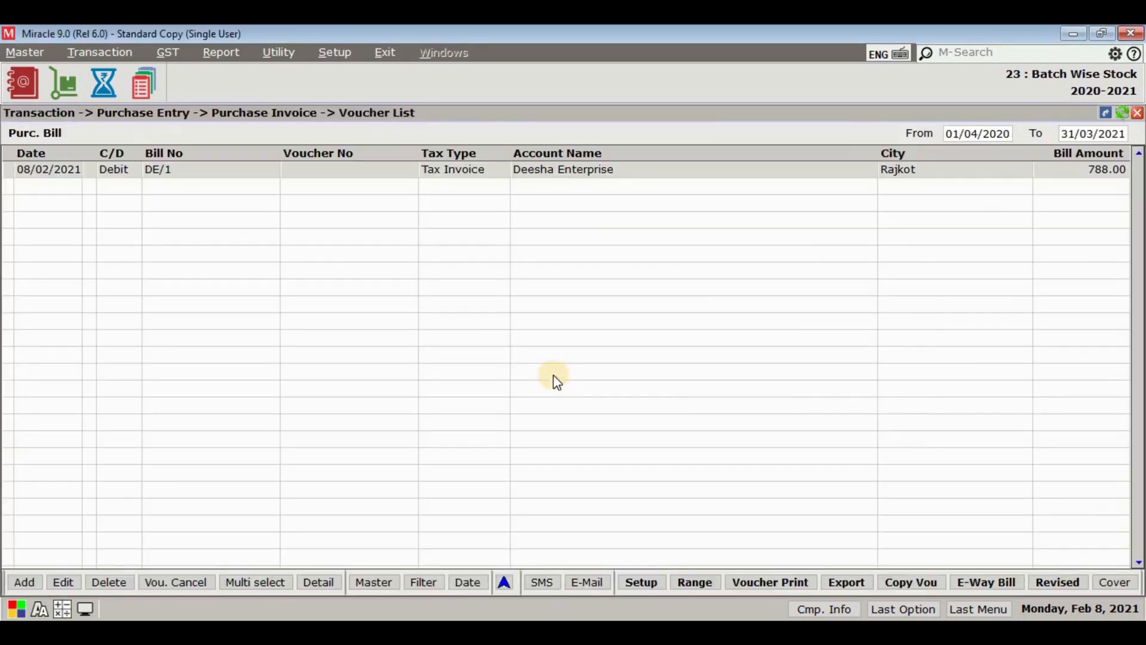
key("Escape")
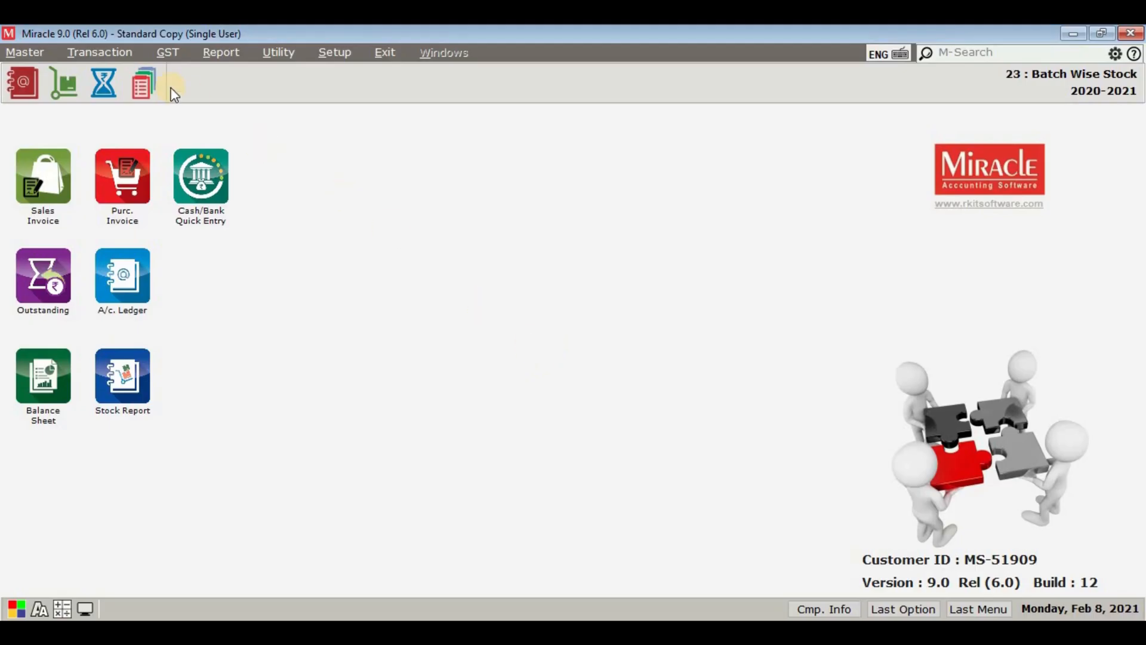
Step: Start a new debit sales invoice with Anil Enterprise as the party account
left_click(100, 52)
mouse_move(156, 192)
left_click(250, 194)
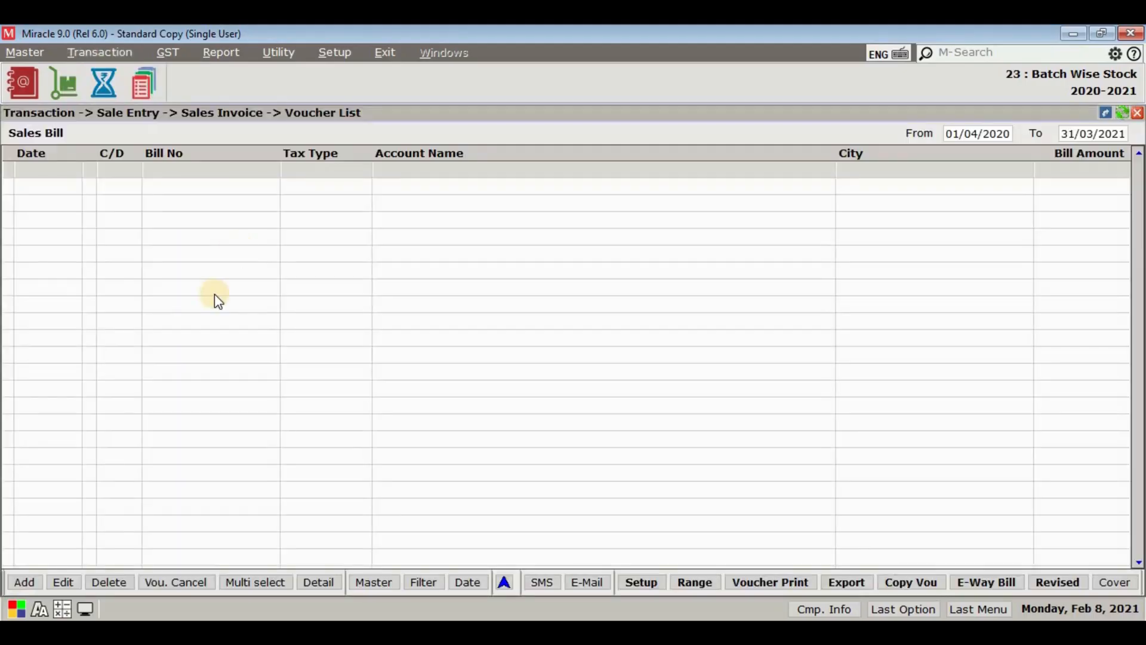
left_click(27, 582)
key("Return")
key("Down")
key("Down")
key("Down")
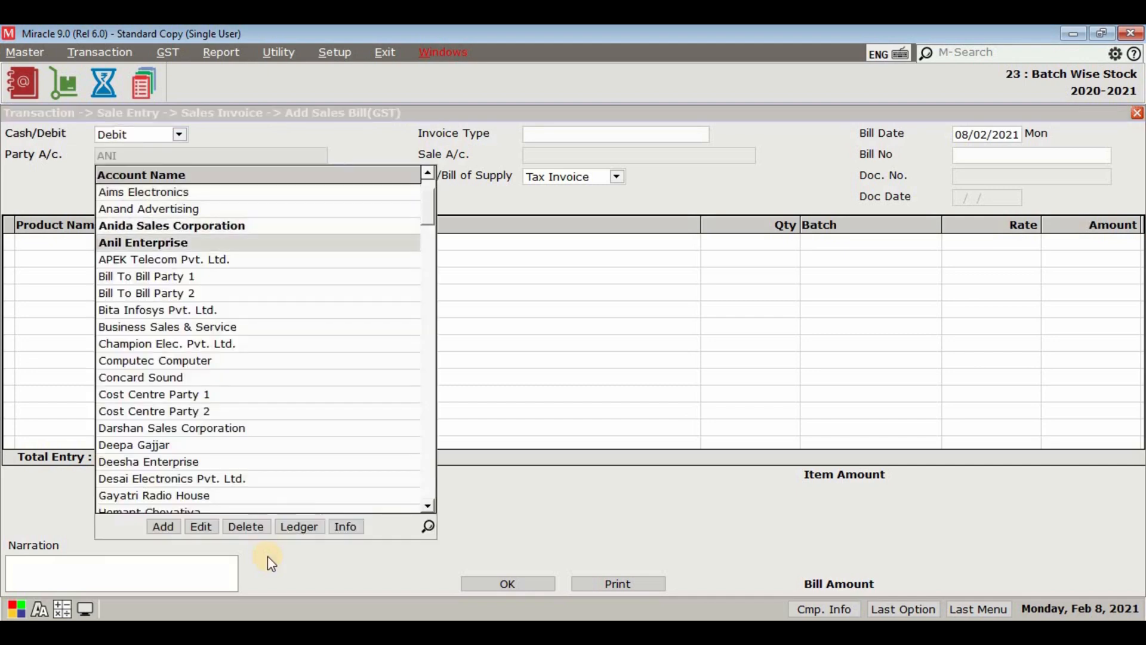
key("Return")
Step: Set the sales invoice type to GST and choose Walnut Brownie - 140gm as the first product
key("Return")
key("Return")
key("Return")
type("W")
key("Return")
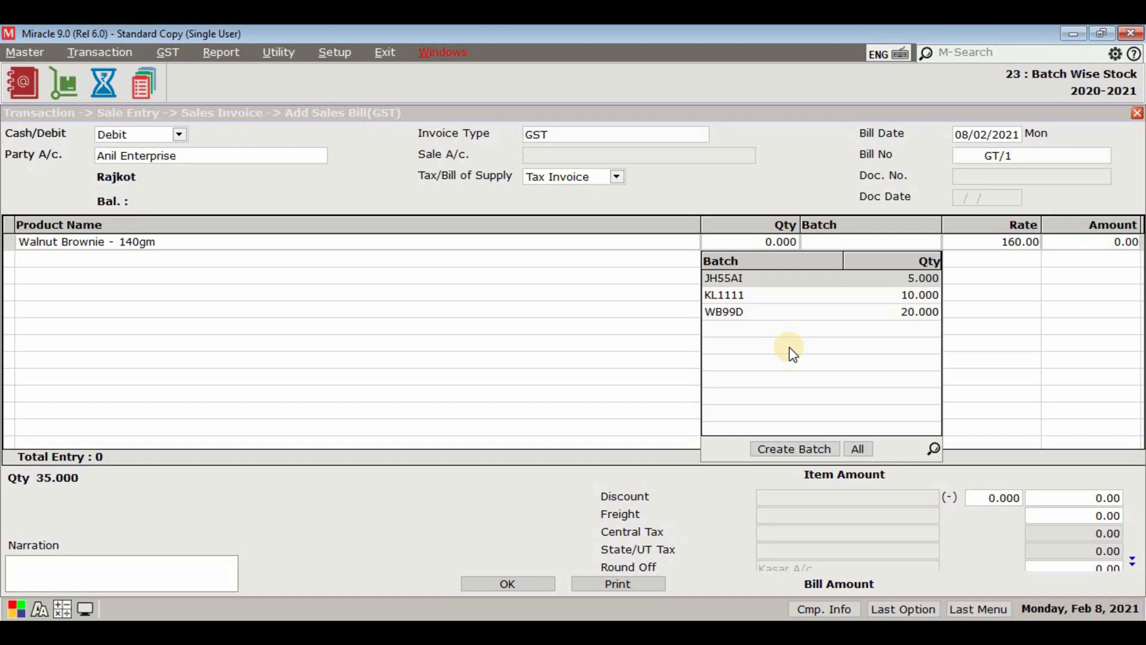
Step: Assign existing batch JH55AI to the Walnut Brownie sales line and set its quantity to 5
left_click(799, 451)
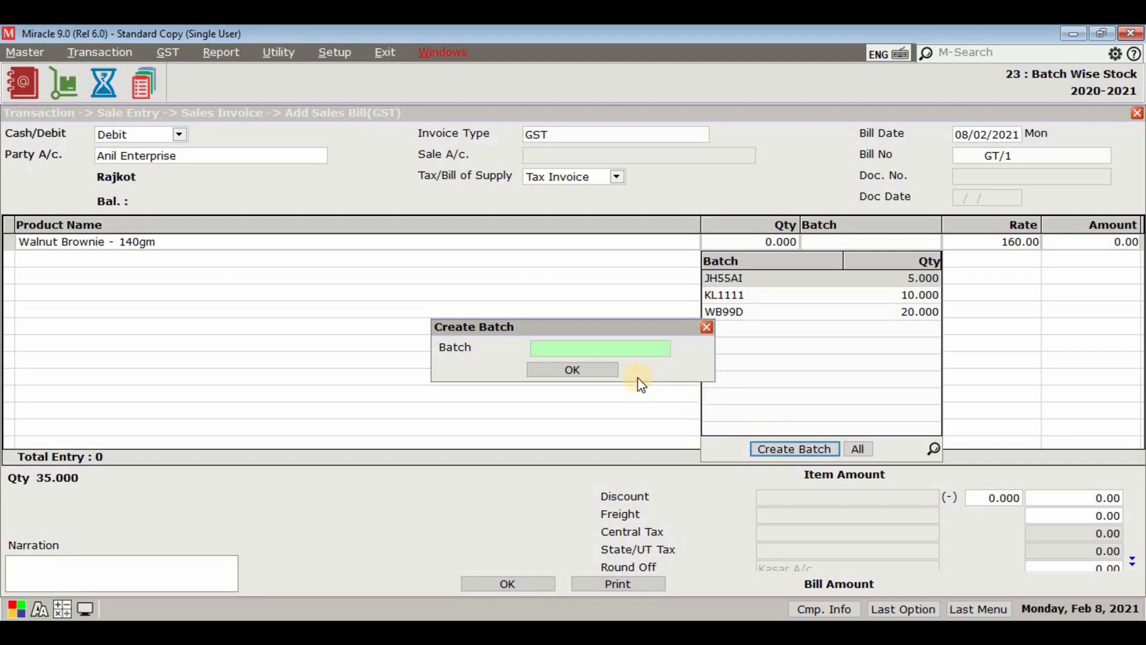
key("Escape")
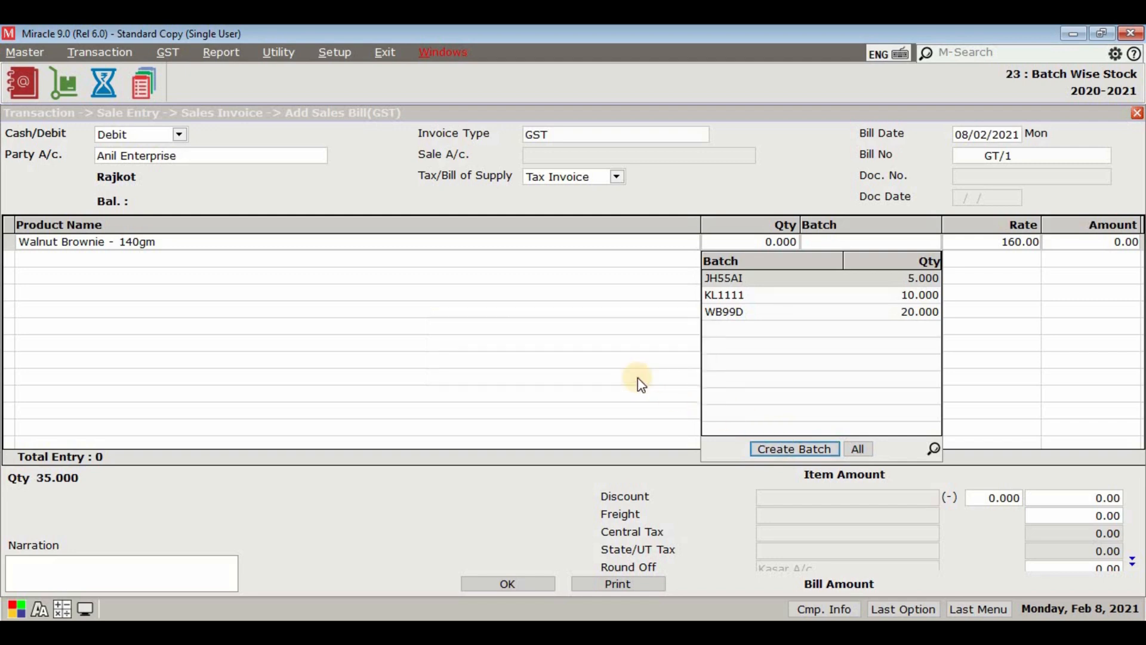
left_click(777, 281)
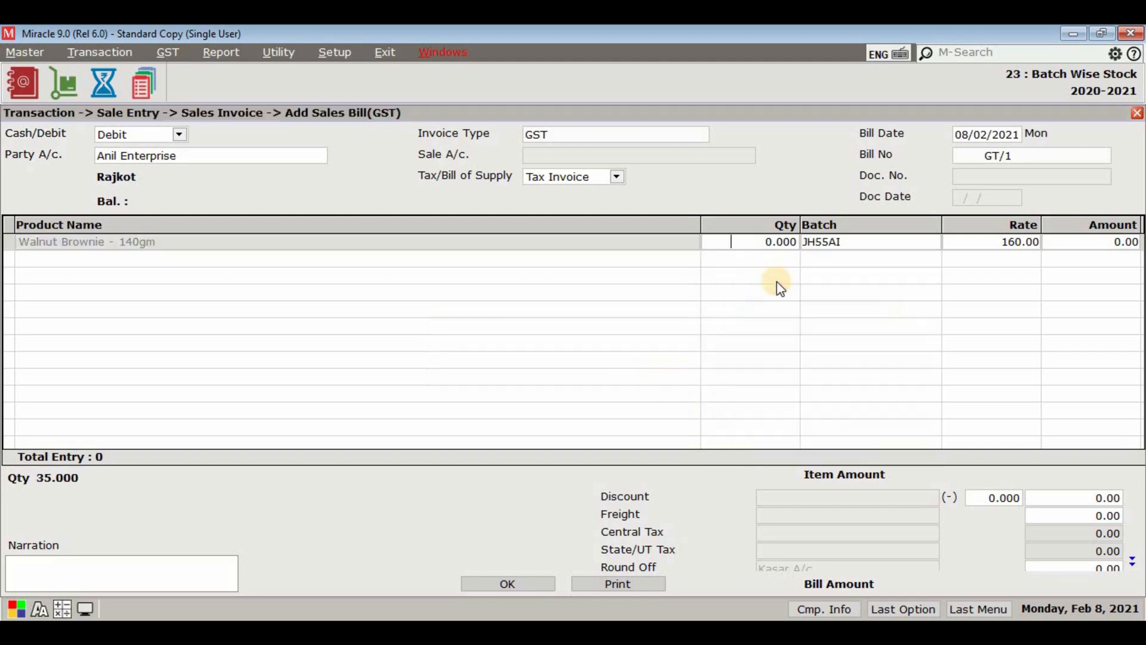
type("5")
key("Return")
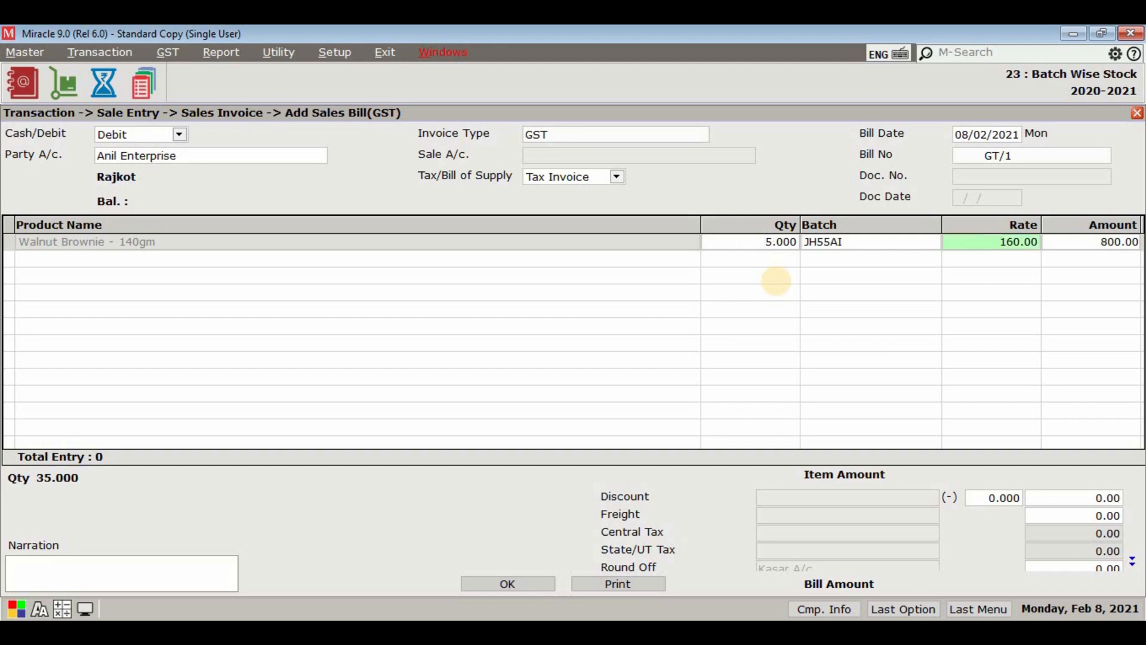
Step: Accept the 160.00 rate for the Walnut Brownie line, save the sales invoice and close the entry form
key("Return")
key("Return")
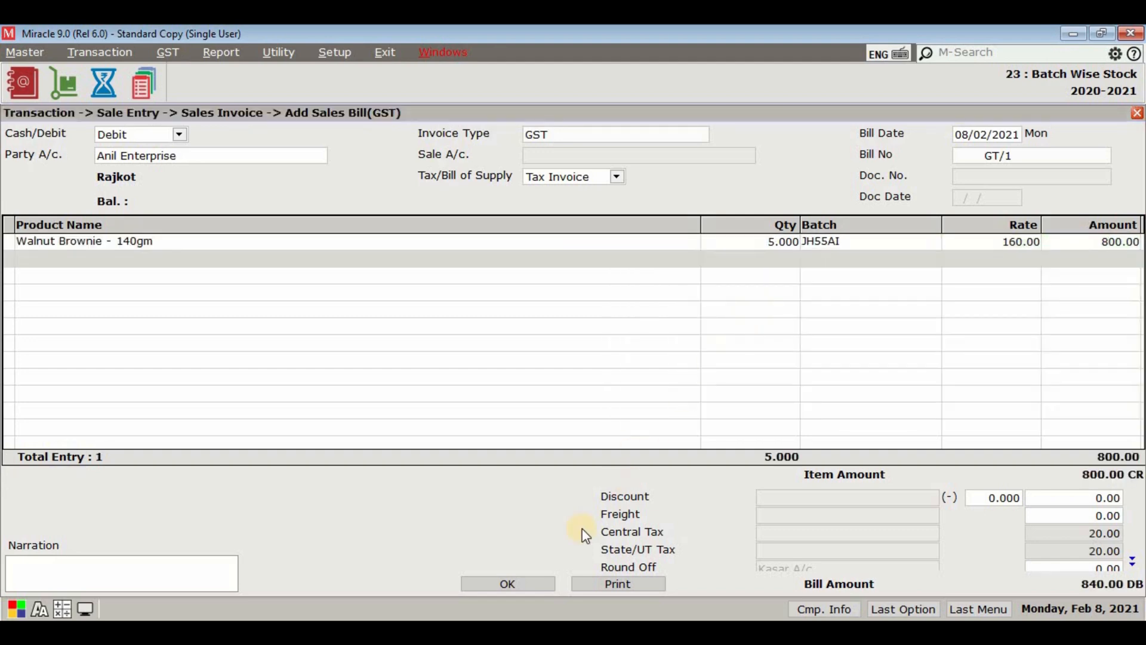
left_click(543, 583)
key("Escape")
left_click(572, 382)
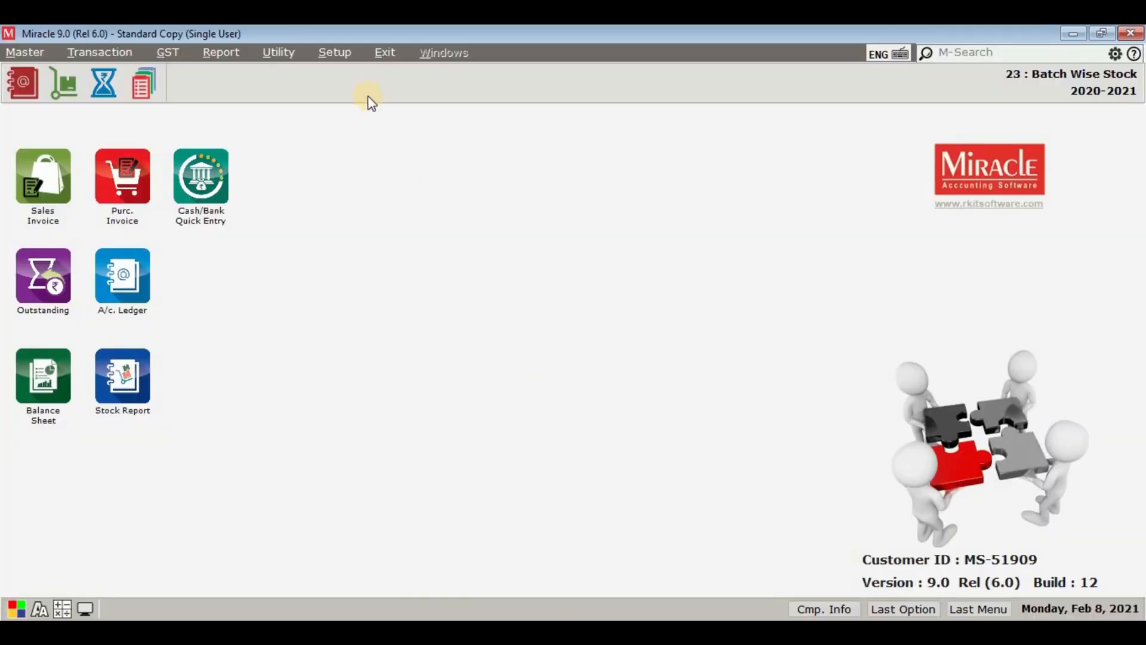
Step: Set Expiry/Mfg. Date in Batch Stock to Both in the company's advance stock setup
left_click(334, 53)
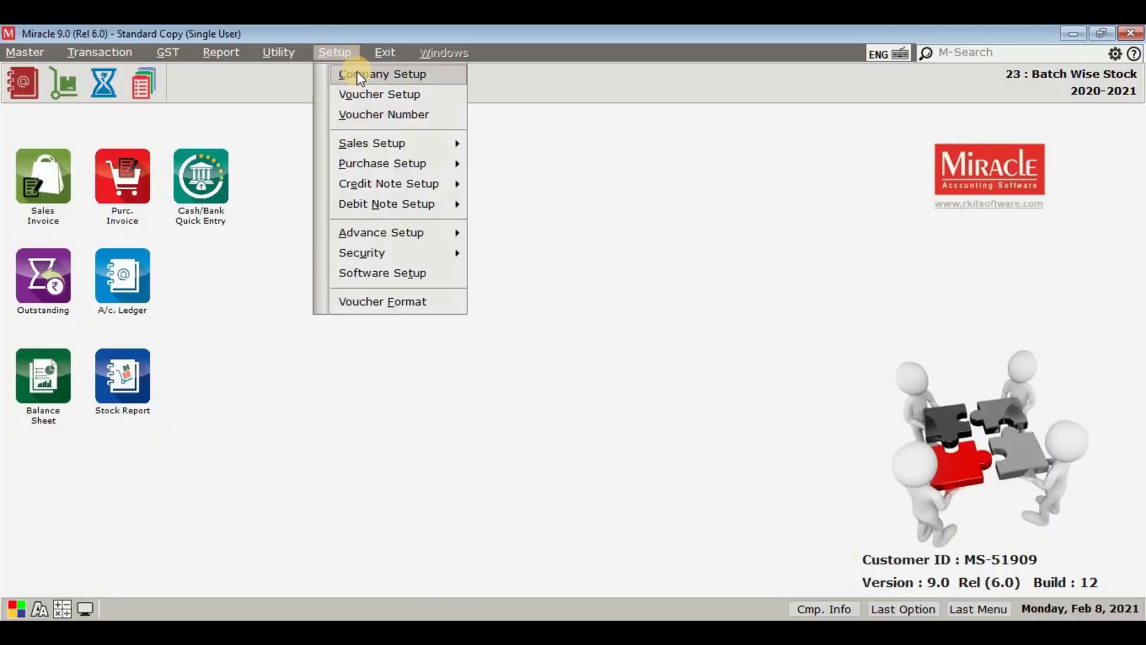
left_click(359, 74)
left_click(256, 182)
left_click(414, 354)
left_click(795, 352)
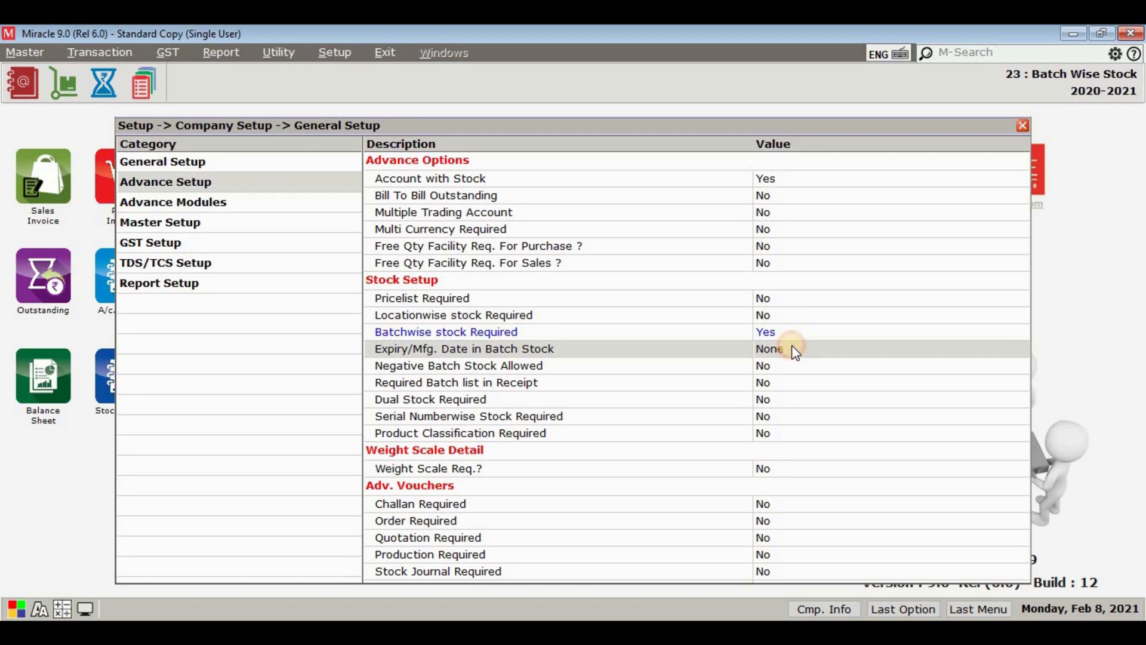
double_click(792, 346)
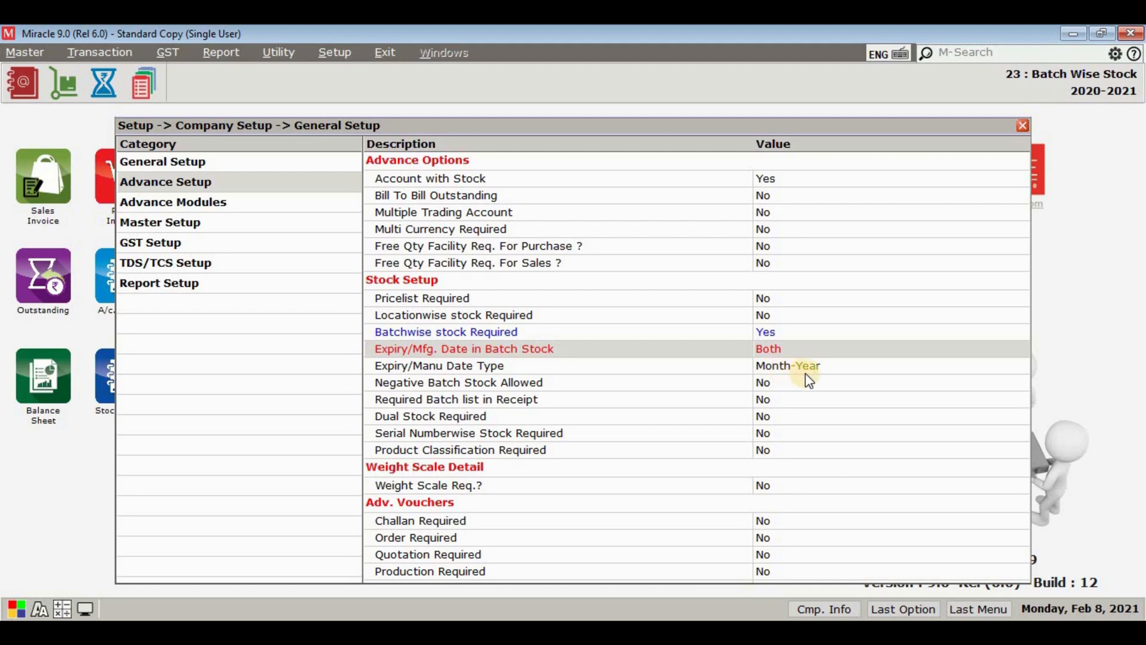
Step: Try Manufacturing Date and Expiry Date with the Date and Month-Year types, returning the settings to Both and Month-Year
double_click(800, 366)
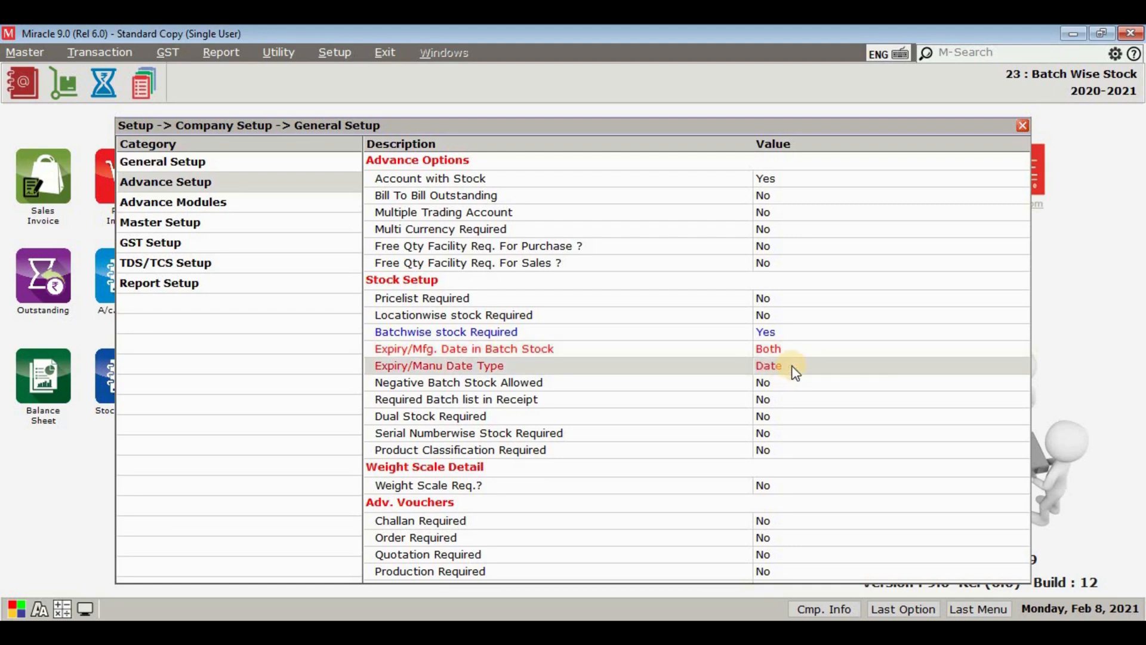
double_click(782, 351)
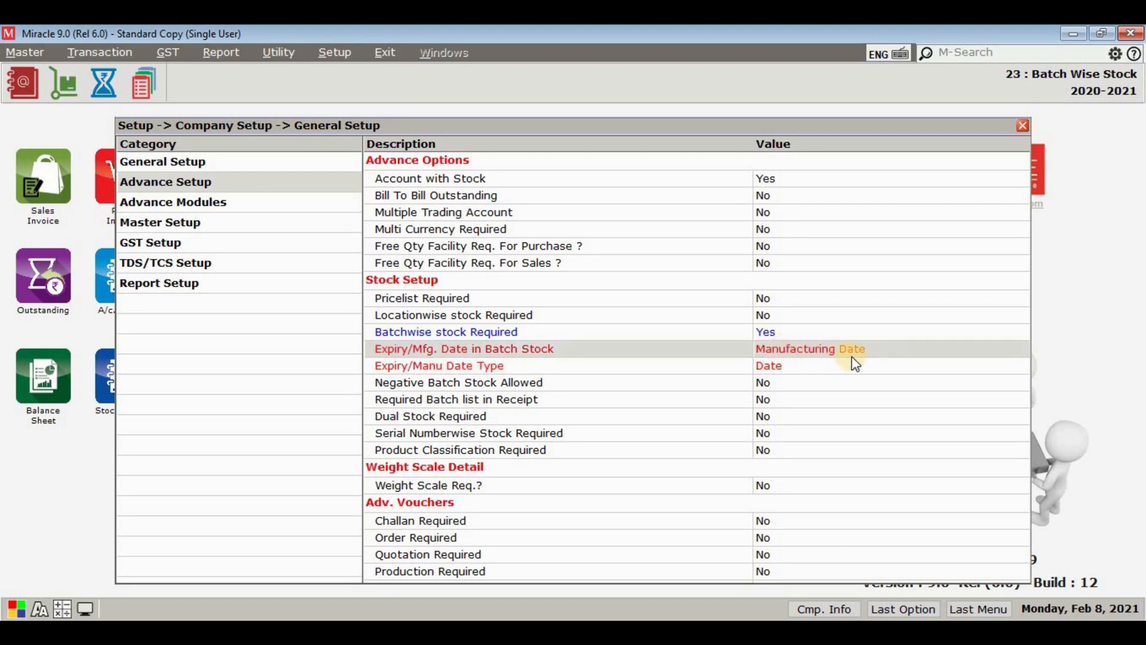
left_click(808, 371)
left_click(808, 370)
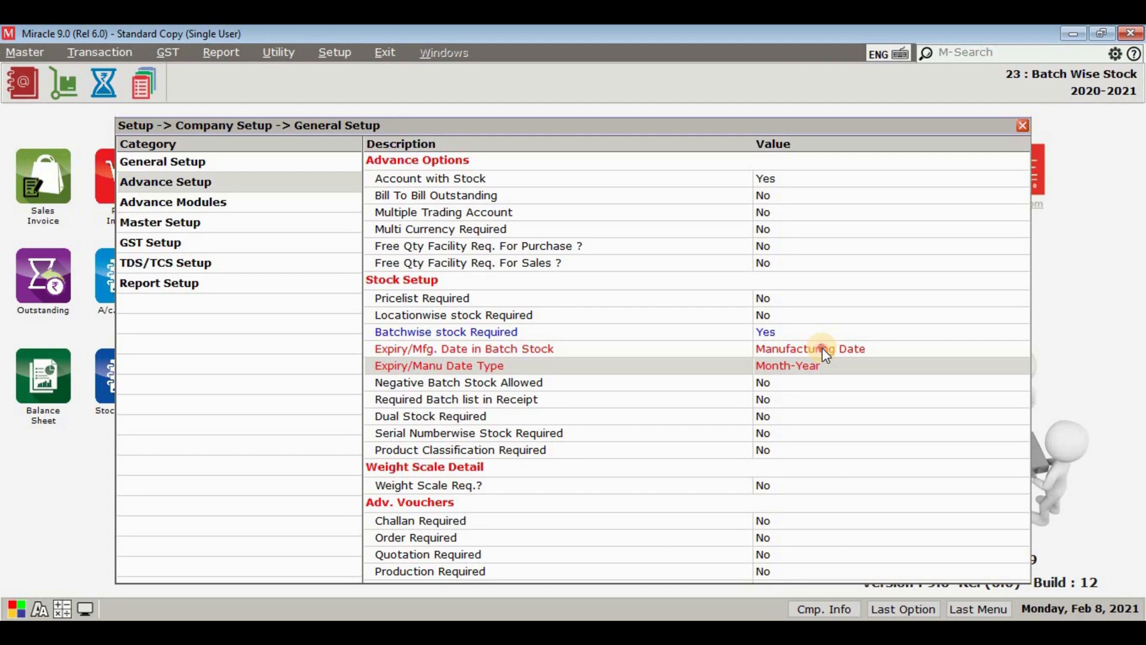
double_click(822, 347)
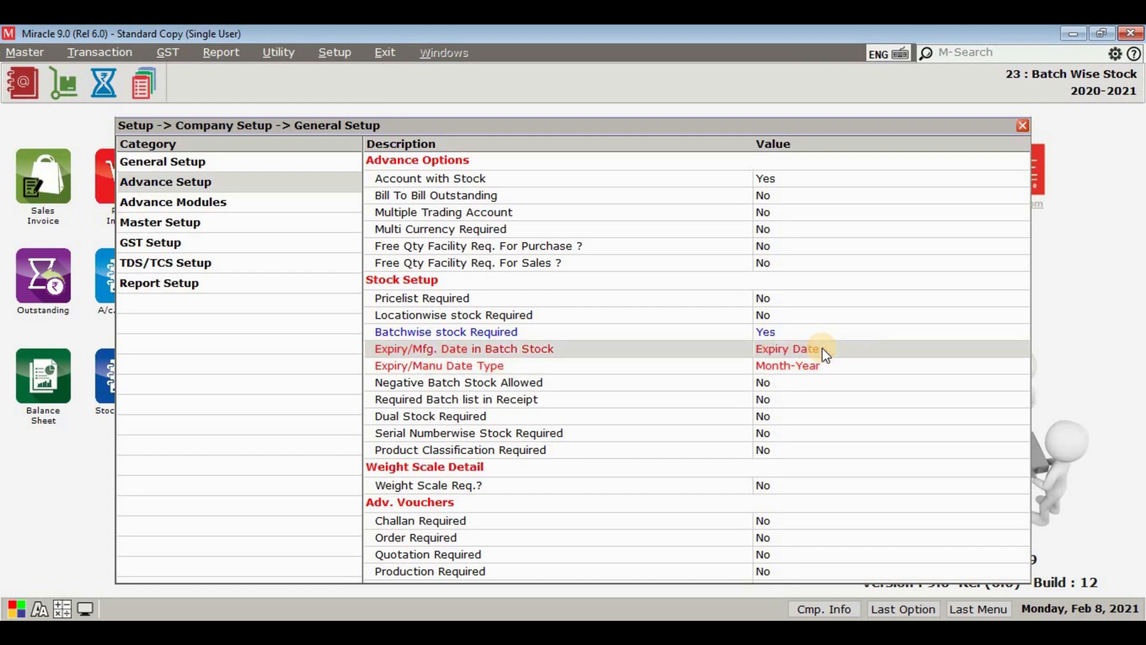
double_click(843, 368)
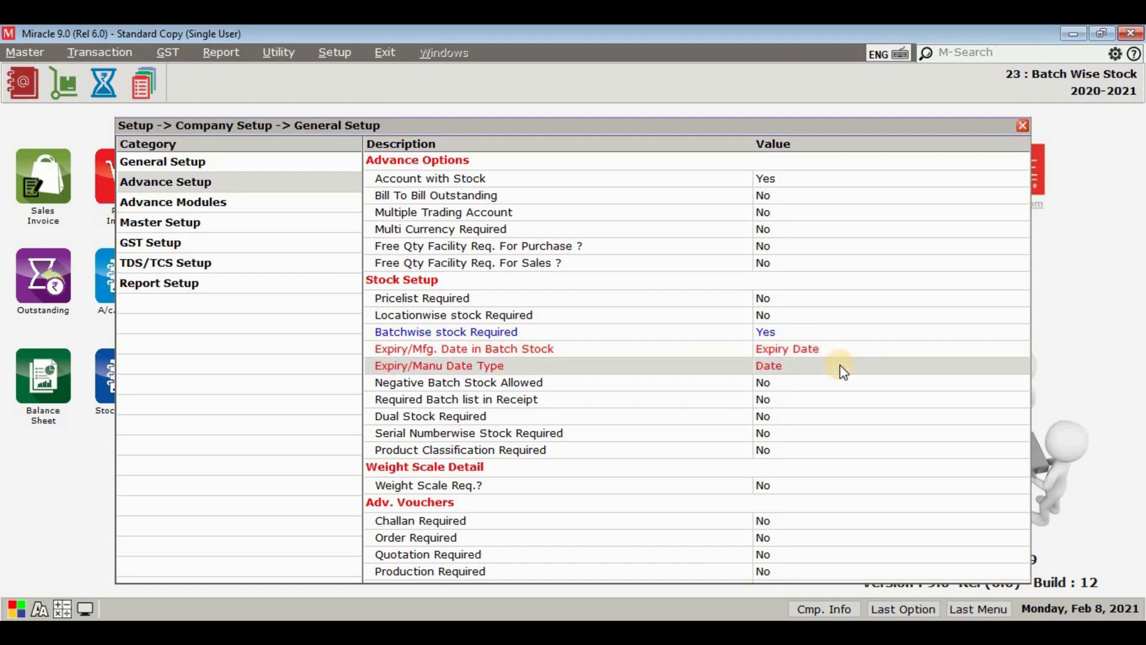
double_click(843, 369)
left_click(820, 354)
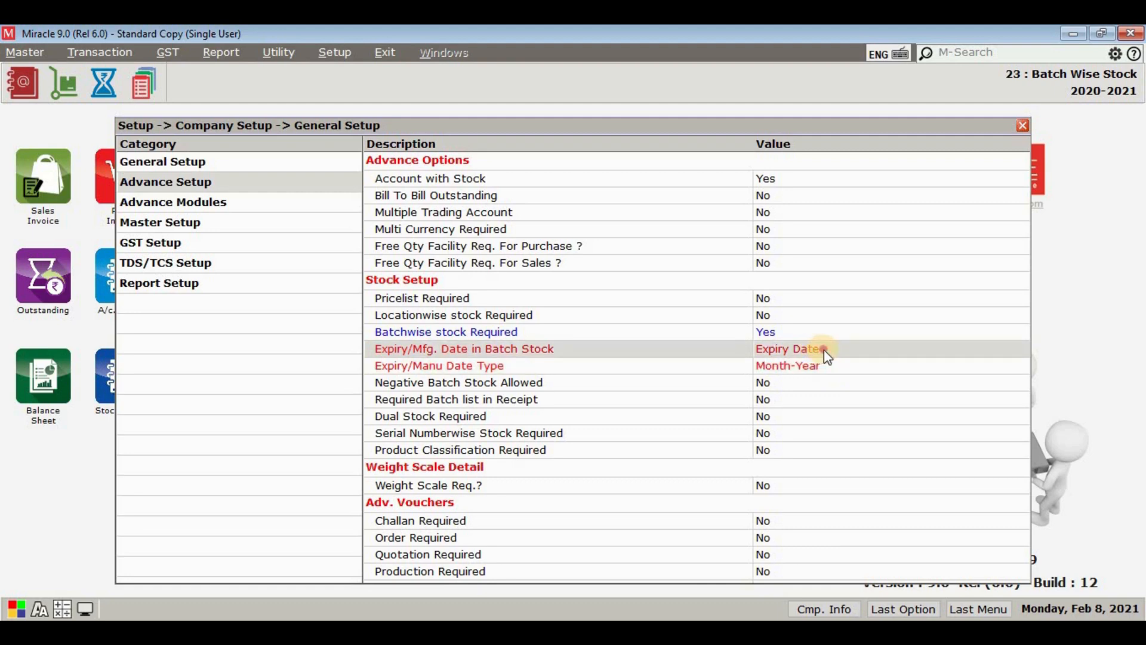
double_click(825, 349)
double_click(825, 349)
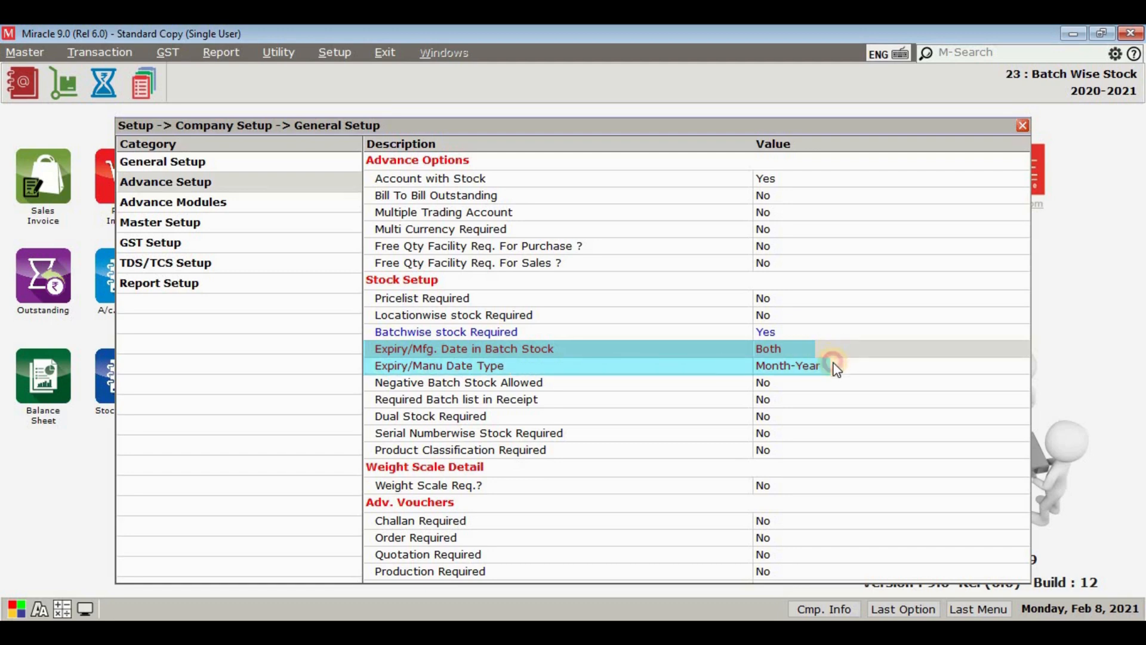
Step: Close the company setup and apply the batch expiry and manufacturing date changes
left_click(836, 367)
key("Escape")
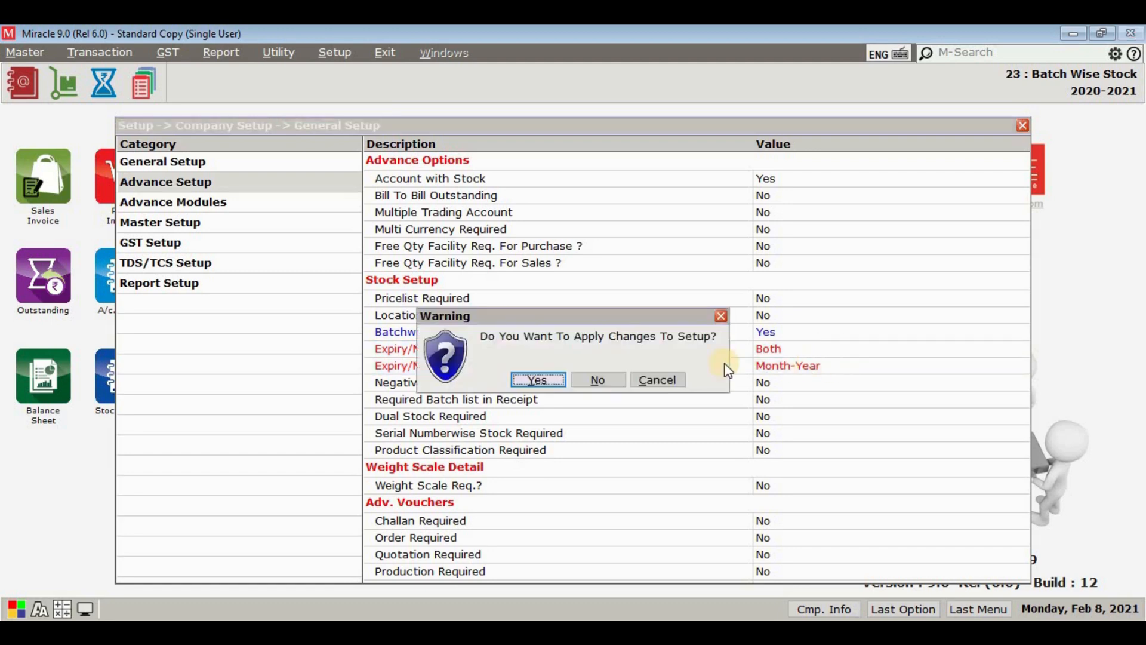
left_click(545, 378)
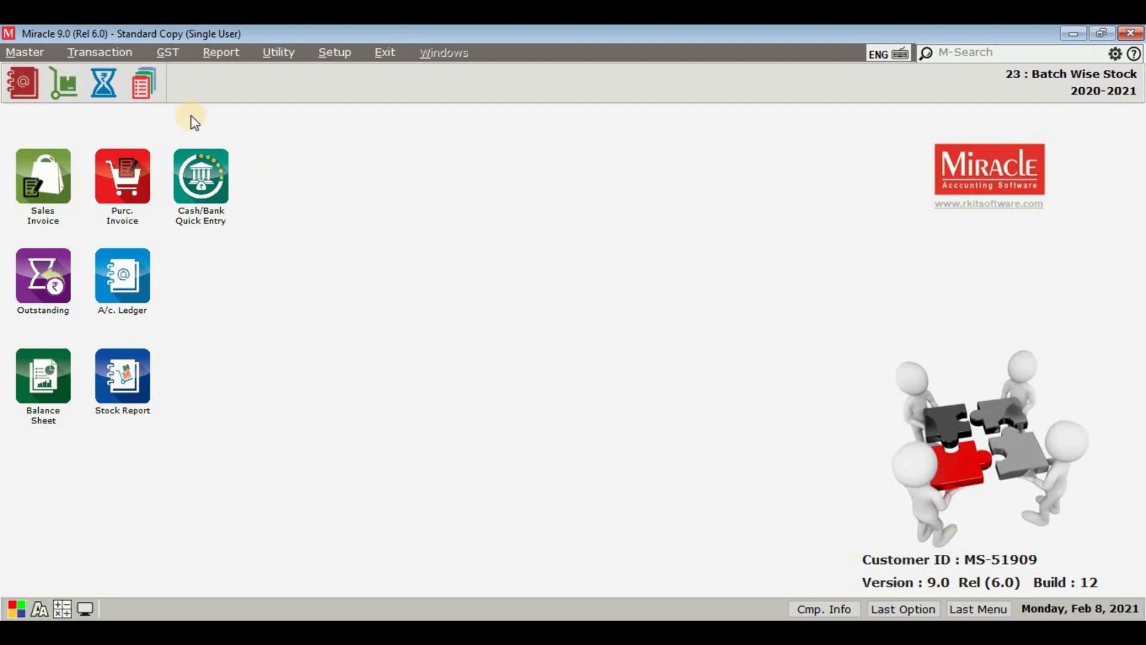
Step: Start a new debit purchase invoice with Mahavir Agencies as the party account
left_click(93, 53)
mouse_move(110, 168)
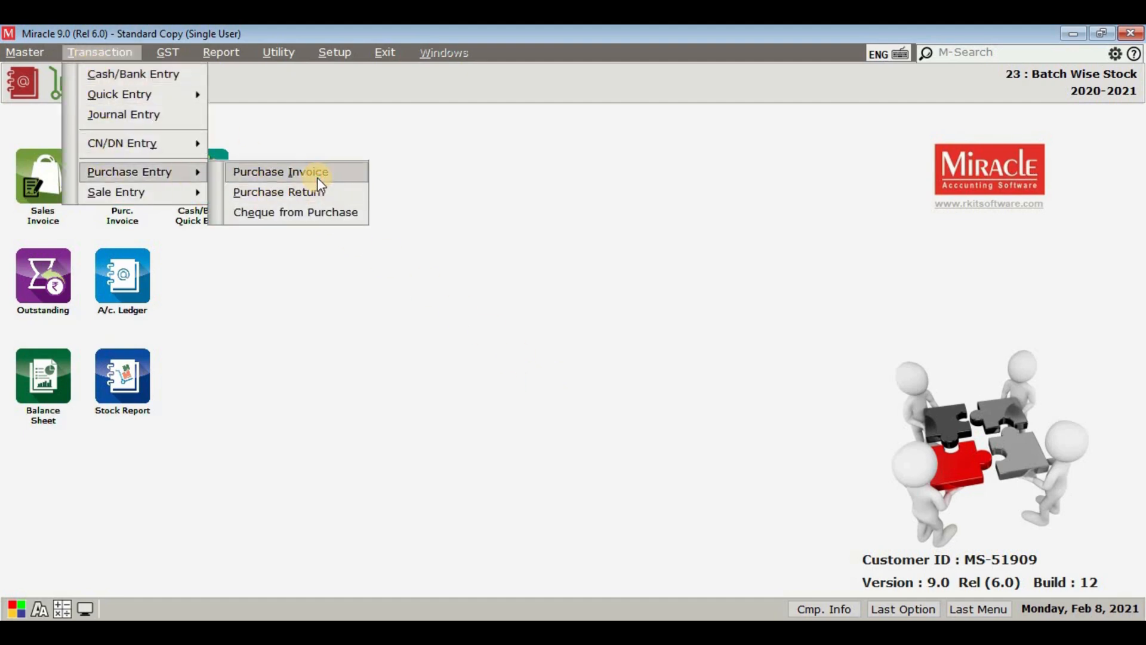
left_click(317, 178)
left_click(23, 581)
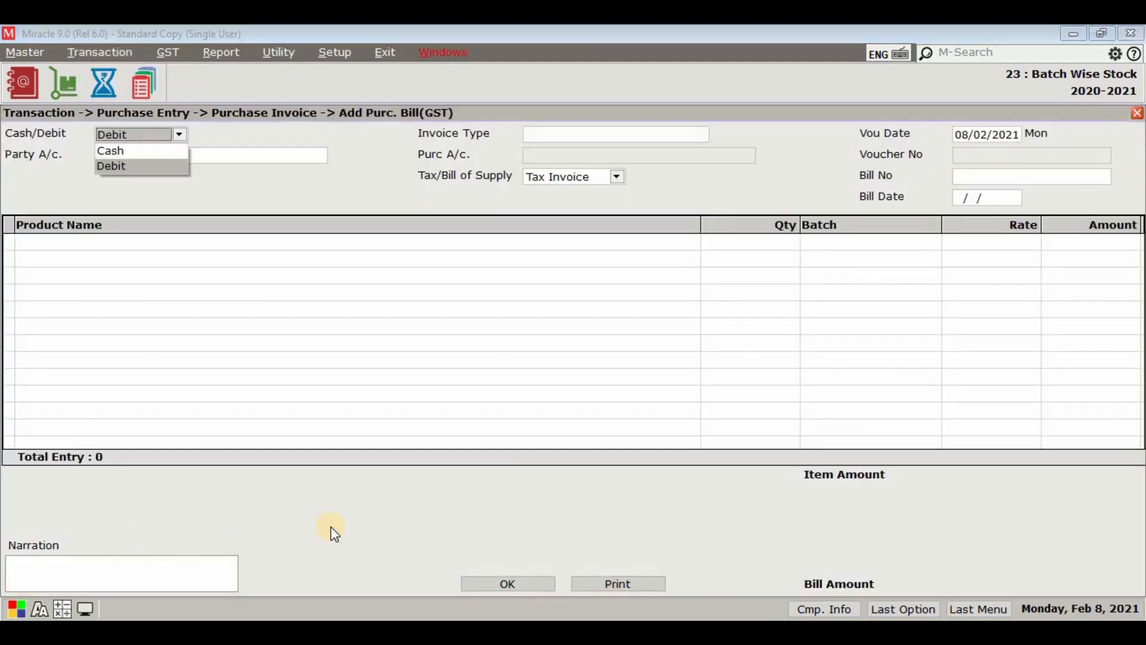
key("Return")
type("M")
key("Down")
key("Down")
key("Down")
key("Return")
Step: Set the purchase invoice type to GST and enter bill number MA/2 with bill date 08/02/2021
key("Return")
key("Return")
type("MA/2")
key("Return")
key("Return")
key("Return")
Step: Enable batchwise stock in the product details of Chocobakes Choc Filled Cookies - 300gm
left_click(261, 369)
left_click(270, 531)
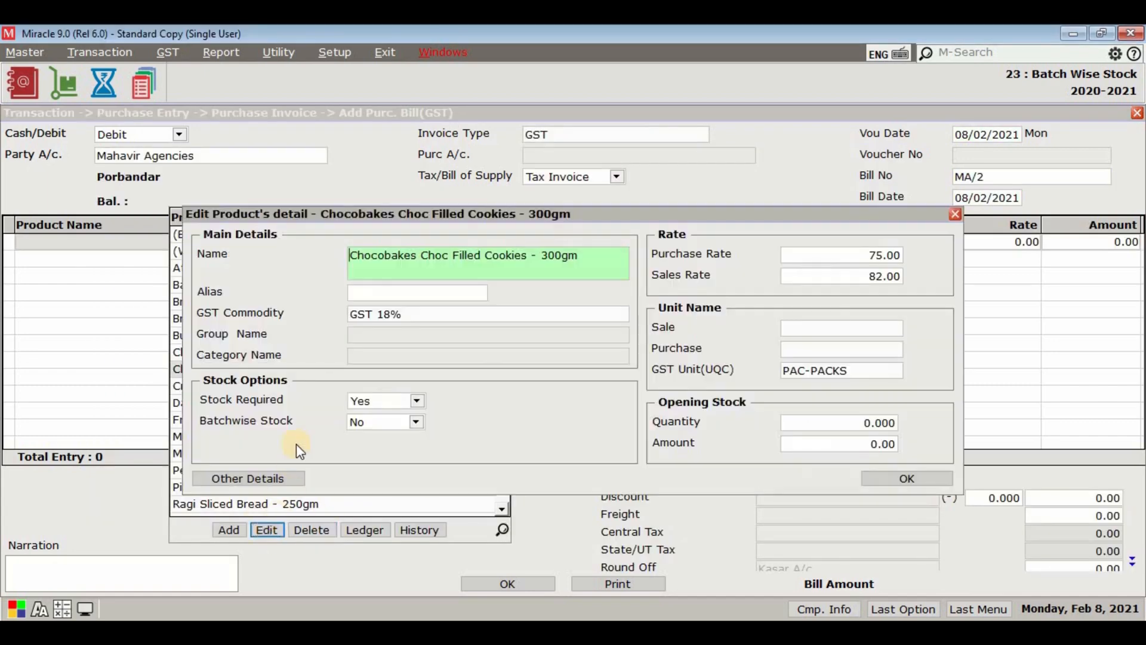
left_click(416, 423)
left_click(411, 437)
left_click(884, 480)
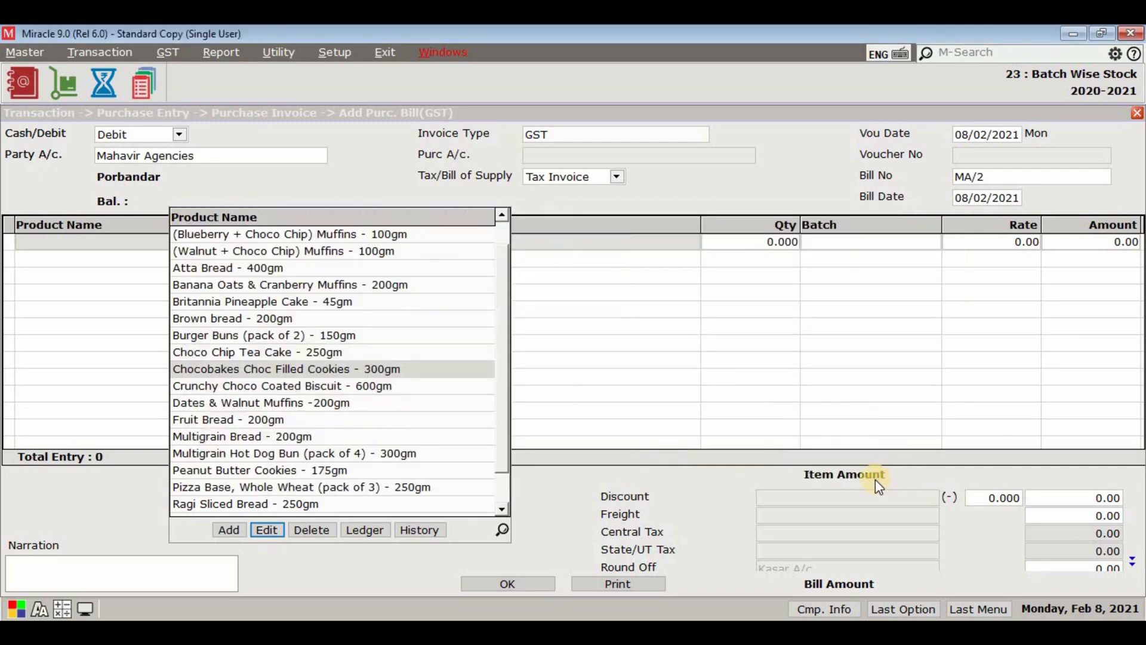
Step: Add Chocobakes Choc Filled Cookies - 300gm to the purchase invoice with quantity 5 and batch AA9000
key("Return")
type("5")
key("Return")
type("A")
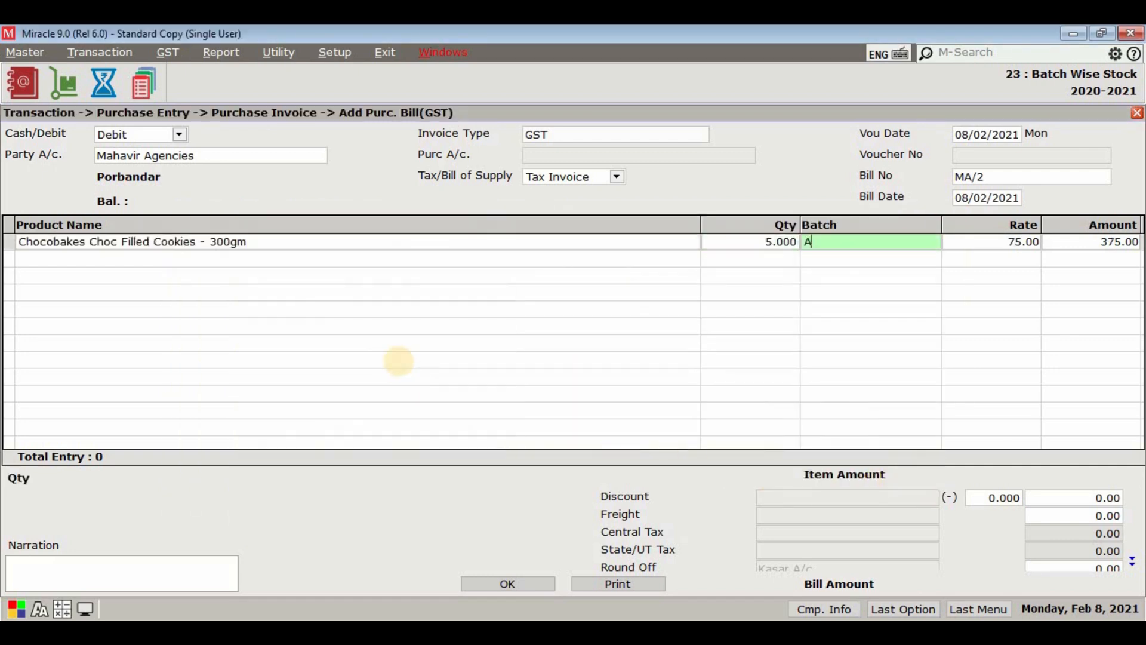
type("A9000")
key("Return")
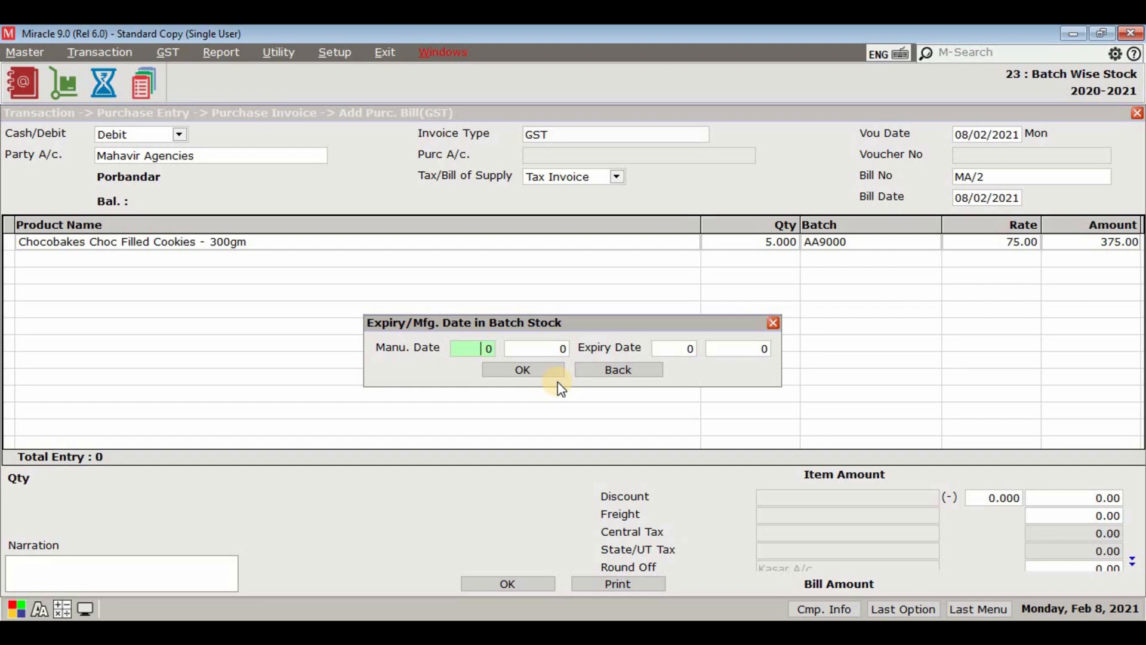
Step: Give batch AA9000 manufacturing date 12/2020 and expiry date 4/2021
type("12")
key("Return")
type("2020")
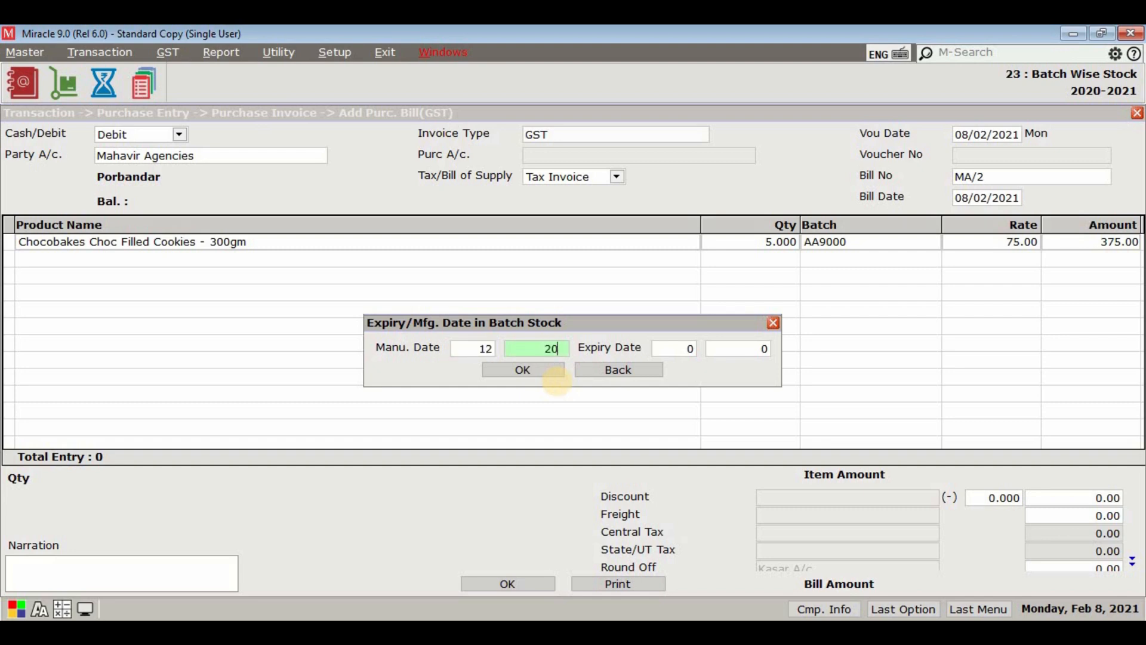
key("Return")
type("4")
key("Return")
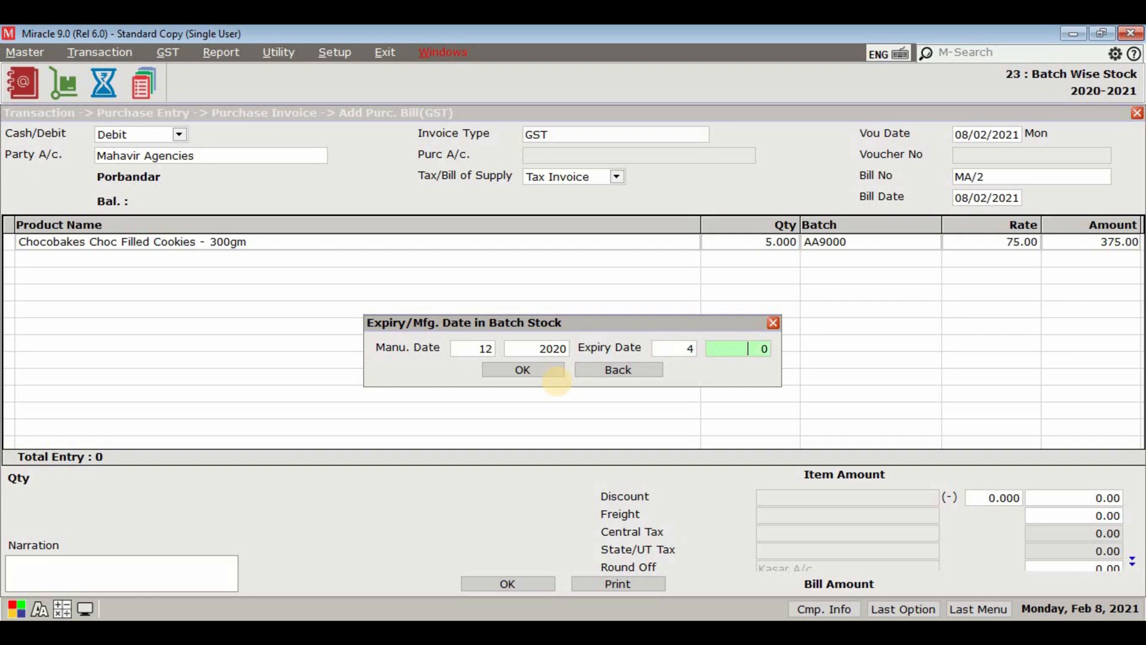
type("2021")
key("Return")
left_click(544, 371)
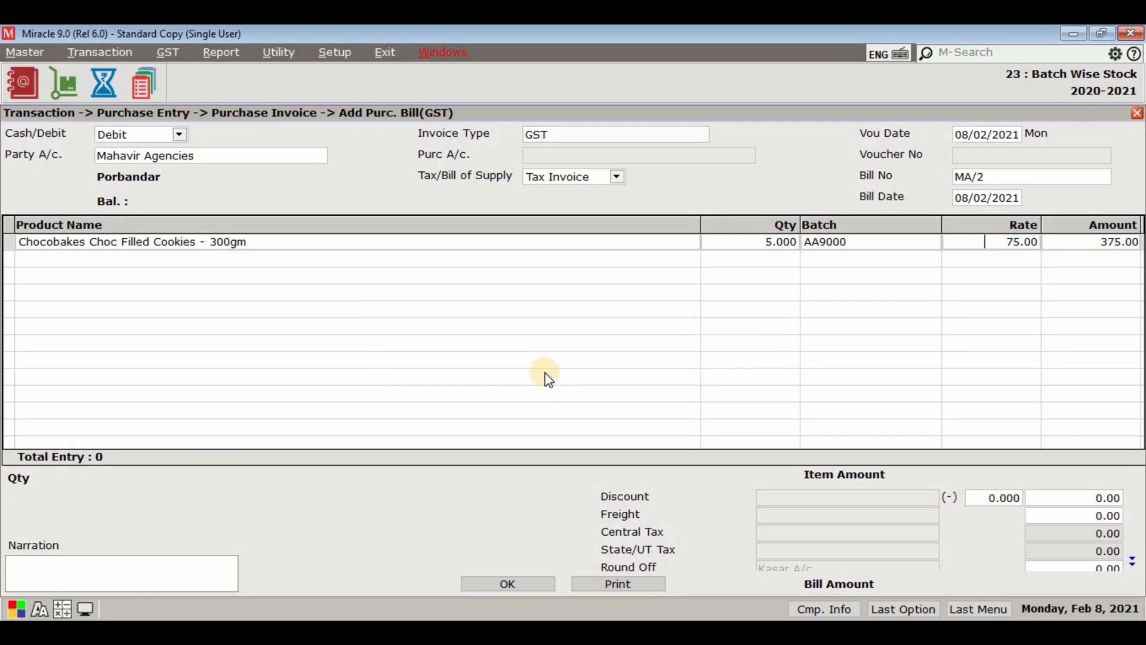
Step: Complete the cookies line and enable batchwise stock in the product details of Dates & Walnut Muffins -200gm
key("Return")
key("Return")
key("Down")
key("Down")
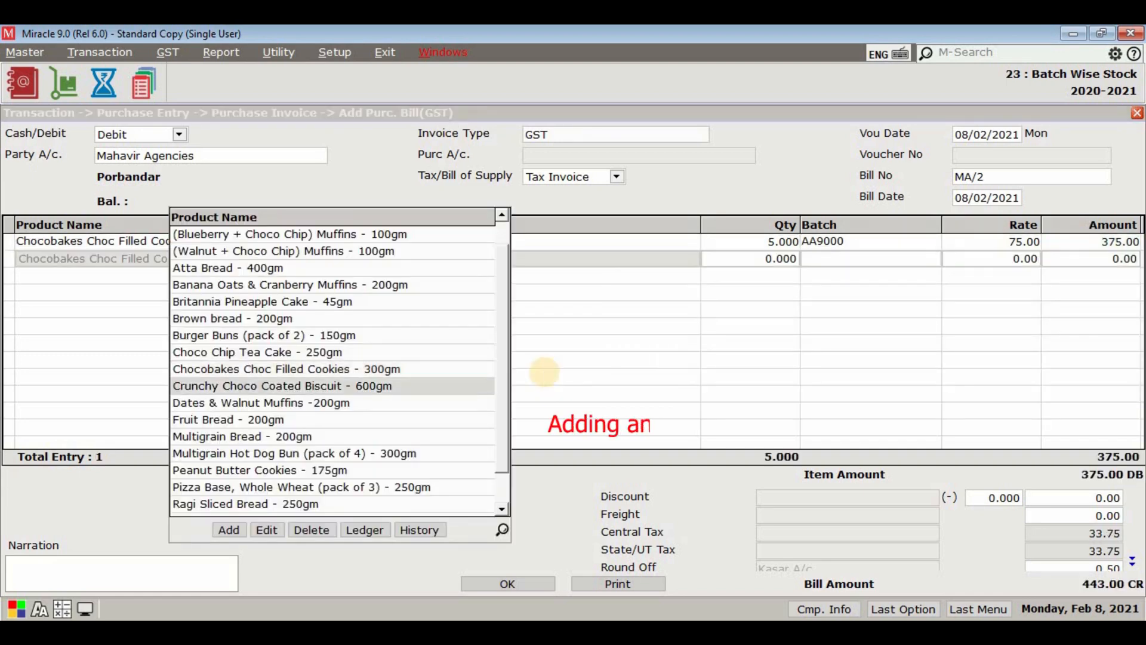
left_click(269, 532)
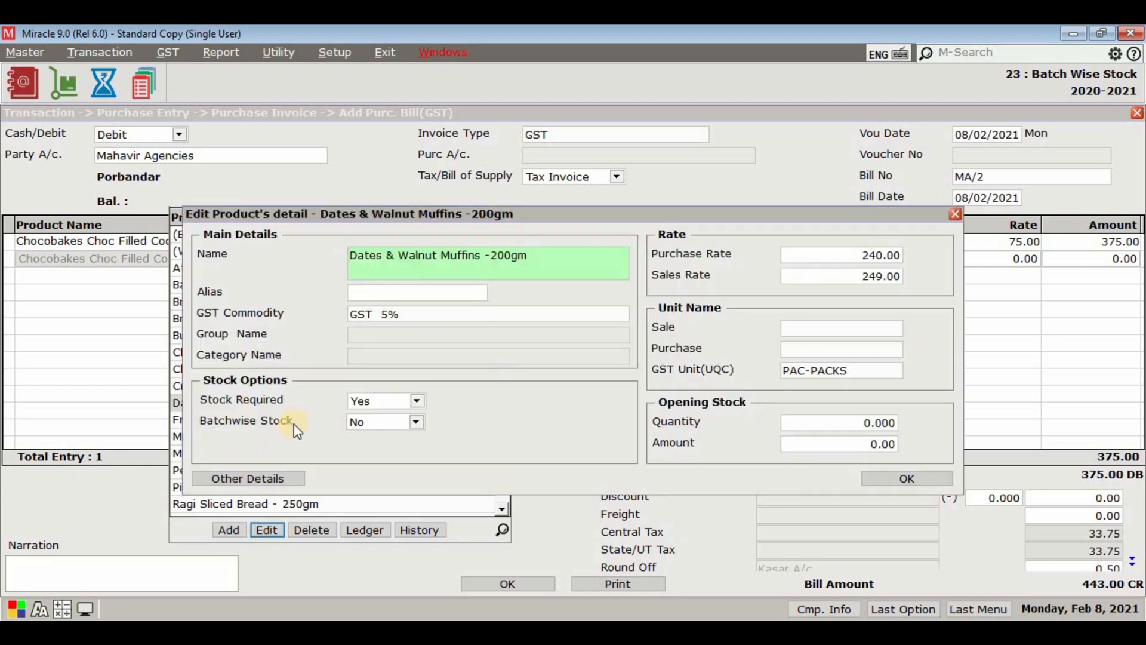
left_click(416, 422)
left_click(413, 442)
left_click(899, 478)
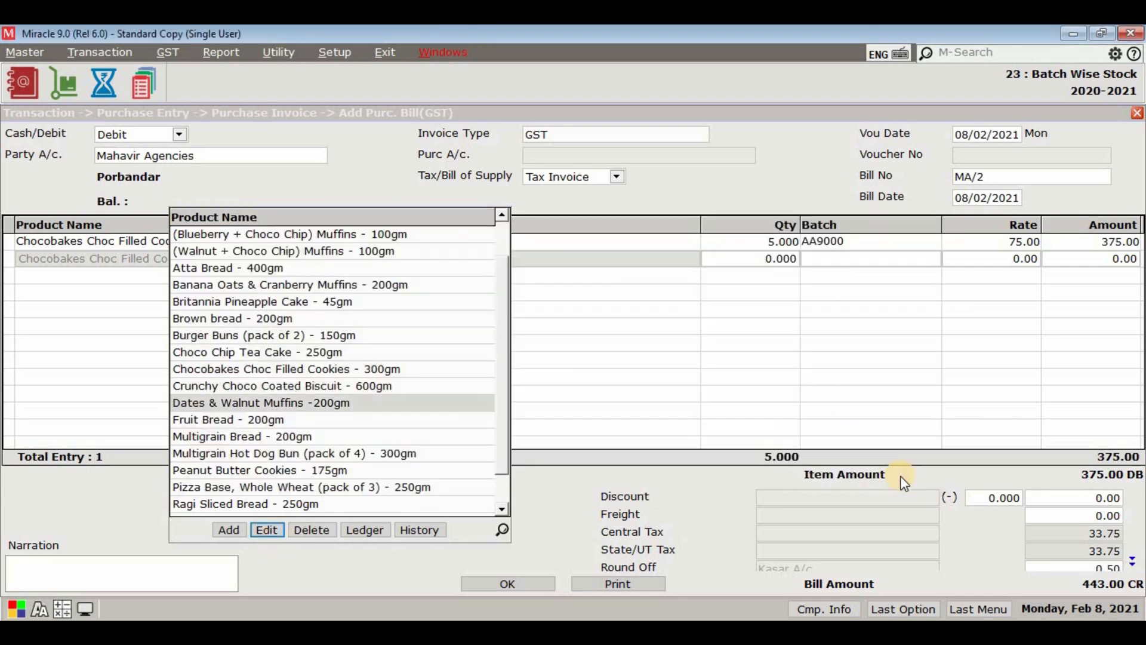
Step: Add Dates & Walnut Muffins -200gm as the second purchase line with quantity 5 and batch FT7R1
double_click(435, 399)
type("5")
key("Return")
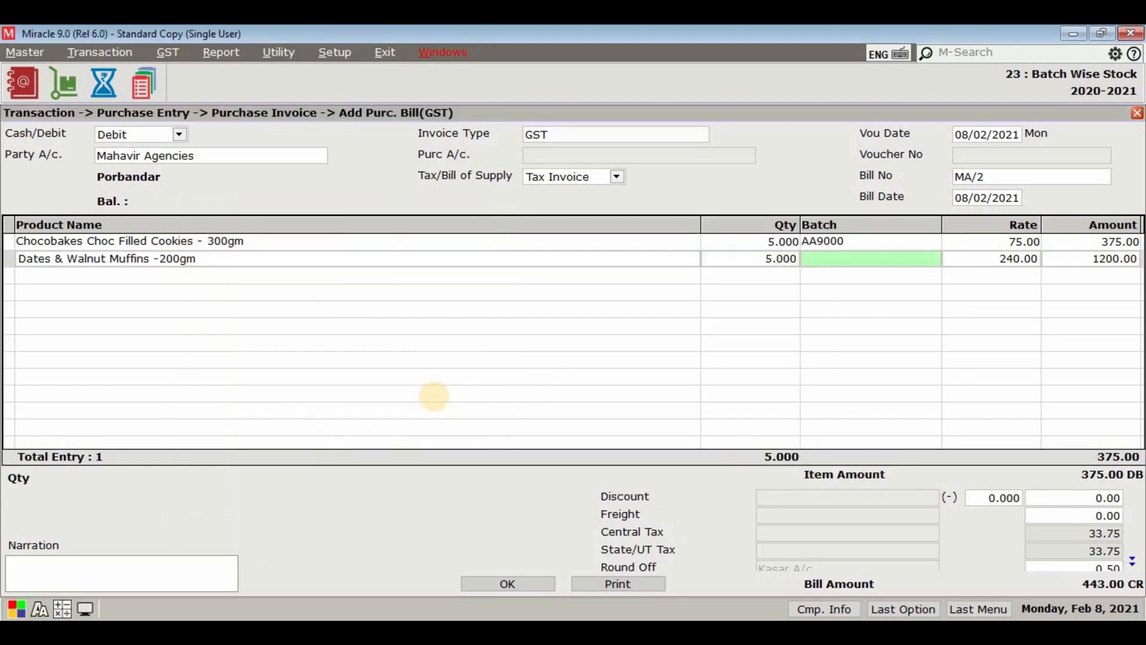
type("FT7R1")
key("Return")
Step: Give batch FT7R1 manufacturing date 11/2020 and an expiry date in 2021, and complete the muffins line
left_click(470, 354)
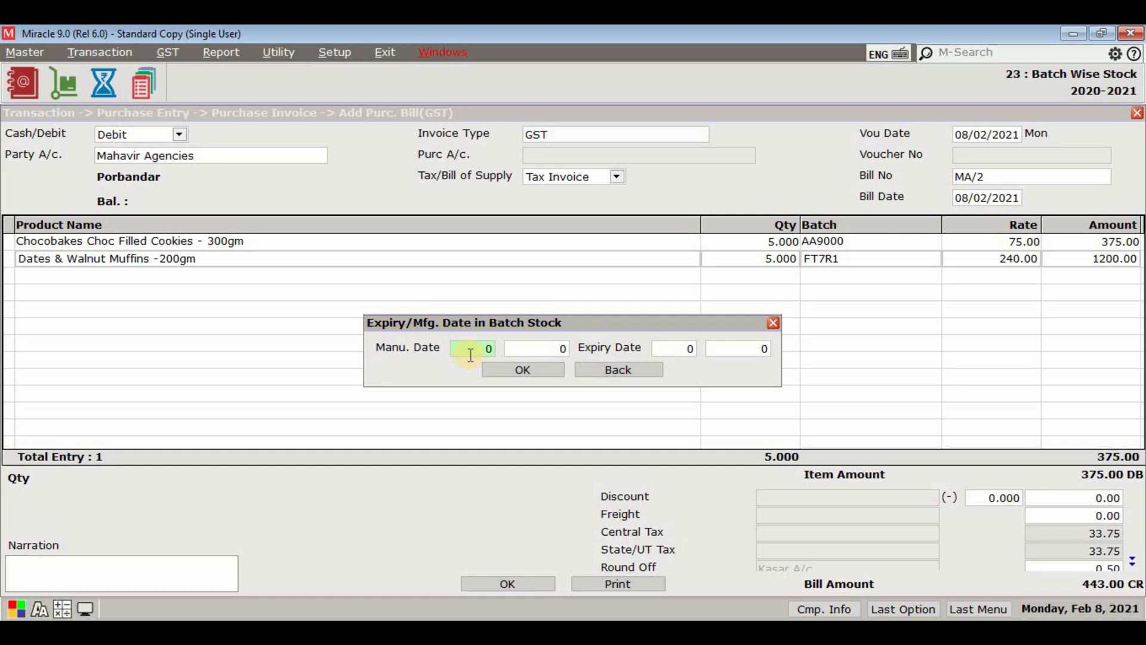
type("11")
key("Return")
type("2020")
key("Return")
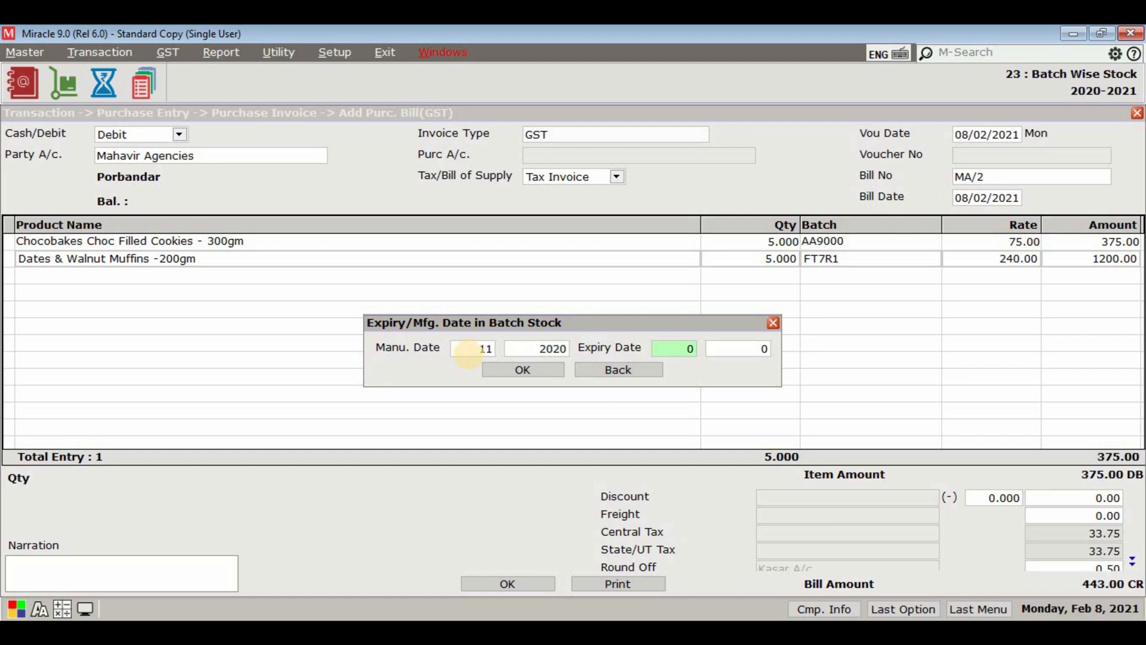
key("Return")
type("2021")
key("Return")
key("Return")
key("Return")
key("Return")
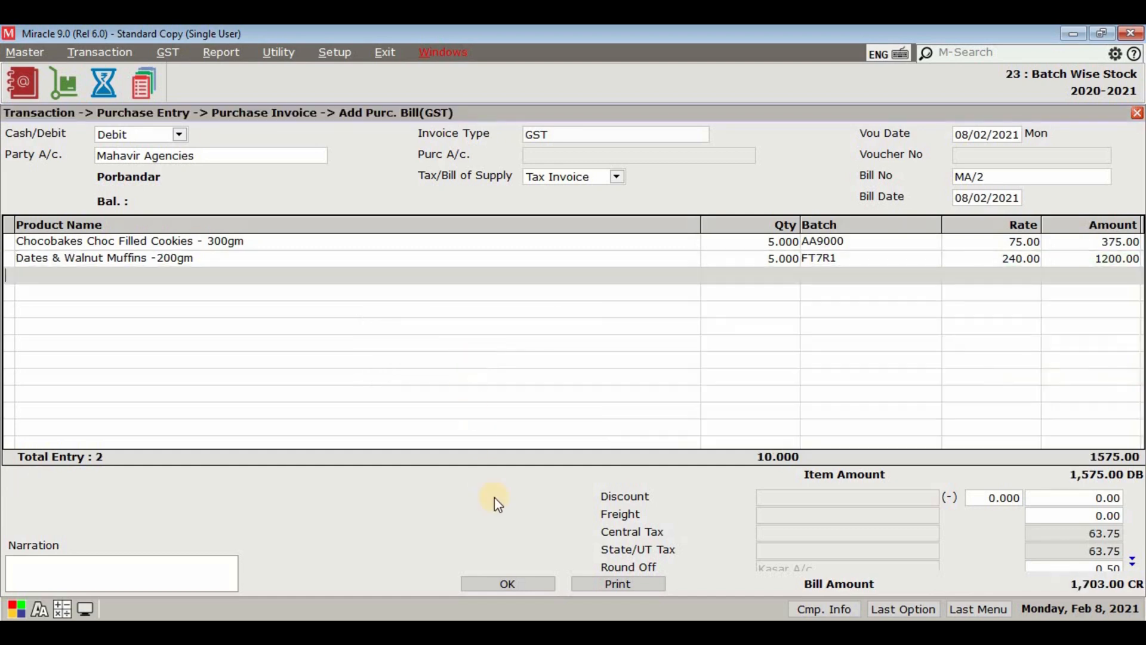
Step: Save the purchase invoice with the two batch products and close the purchase entry windows
left_click(520, 583)
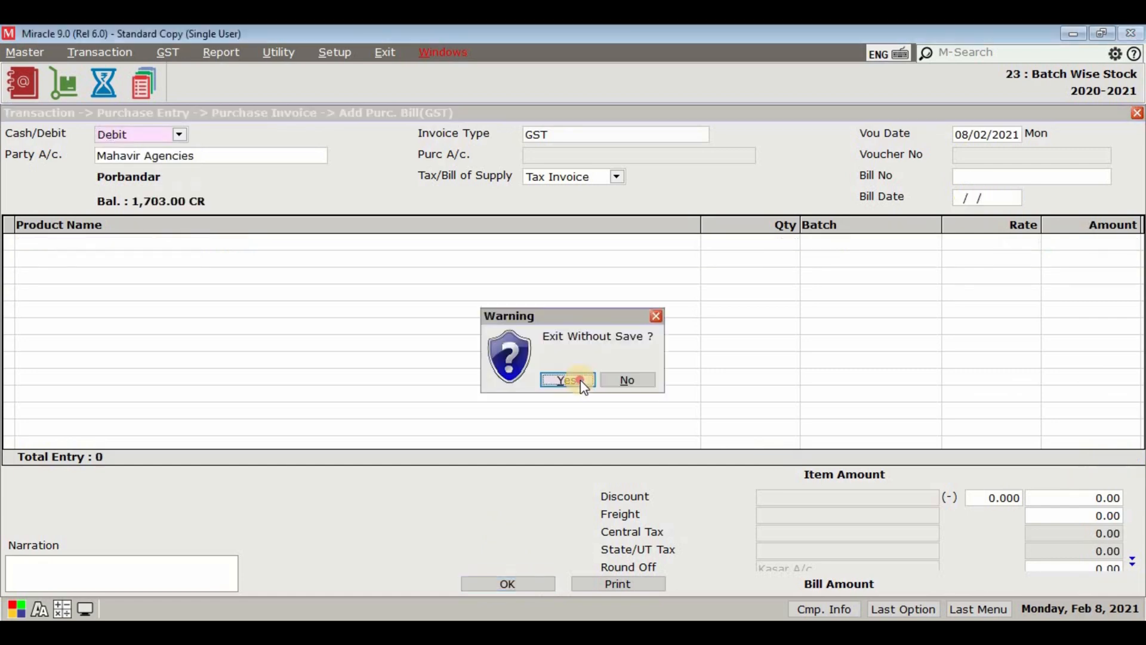
key("Escape")
key("Escape")
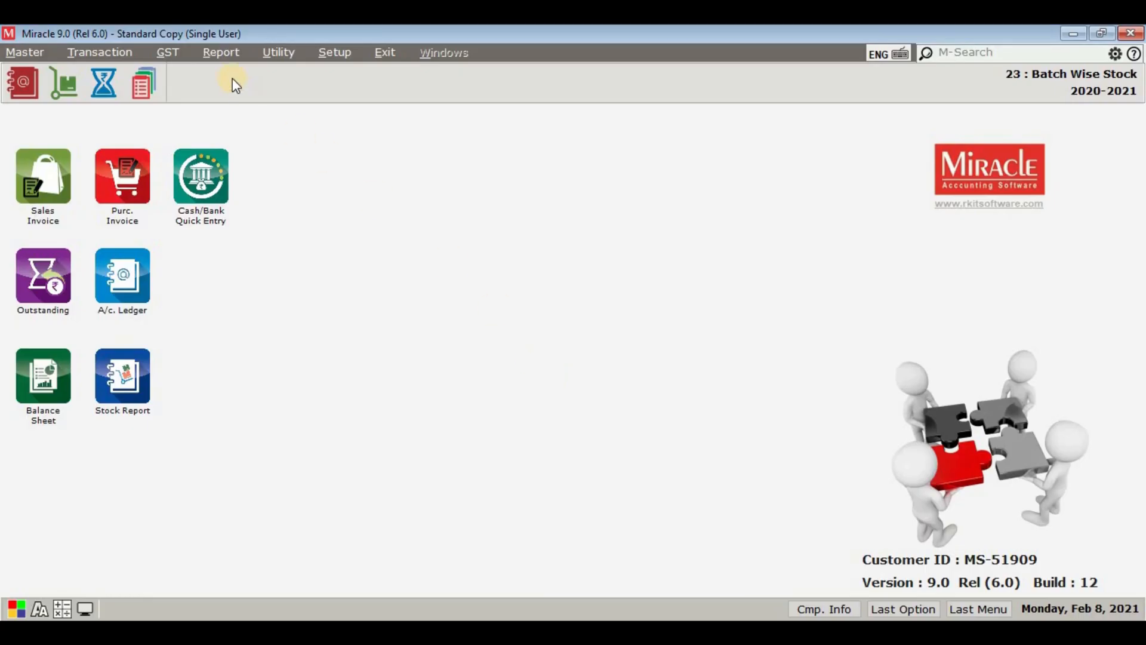
Step: Open the Batch/Location stock report to view the batch stock
left_click(217, 53)
mouse_move(270, 201)
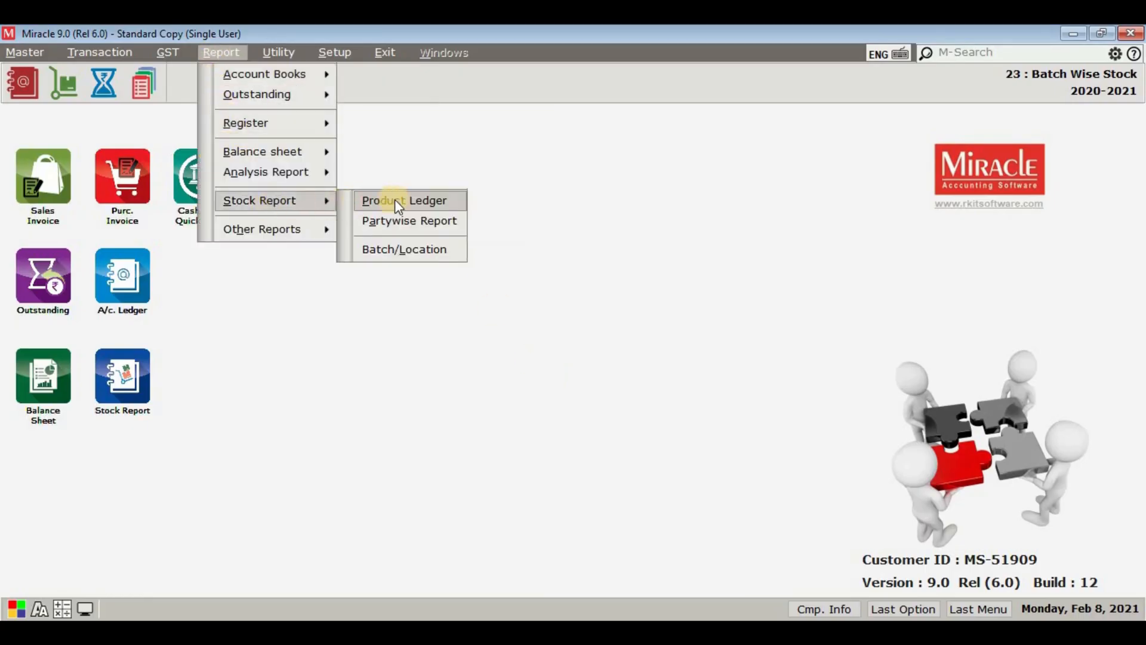
left_click(408, 249)
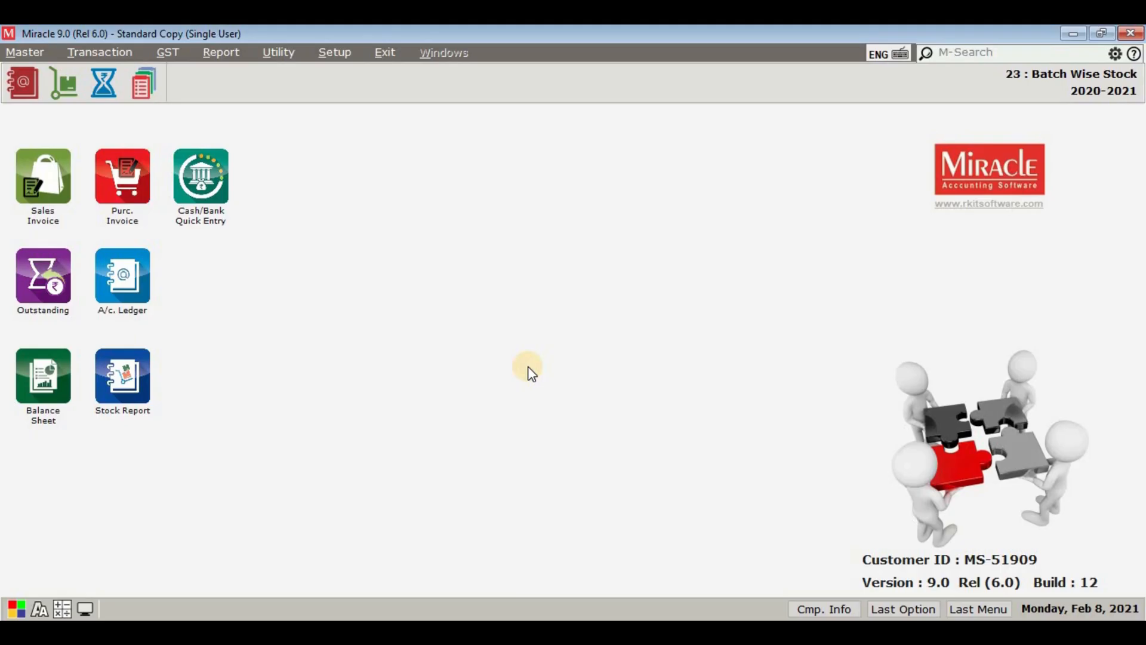
Step: Switch Negative Batch Stock Allowed to Yes and back to No in the company's Advance Setup, and apply the setup
left_click(329, 59)
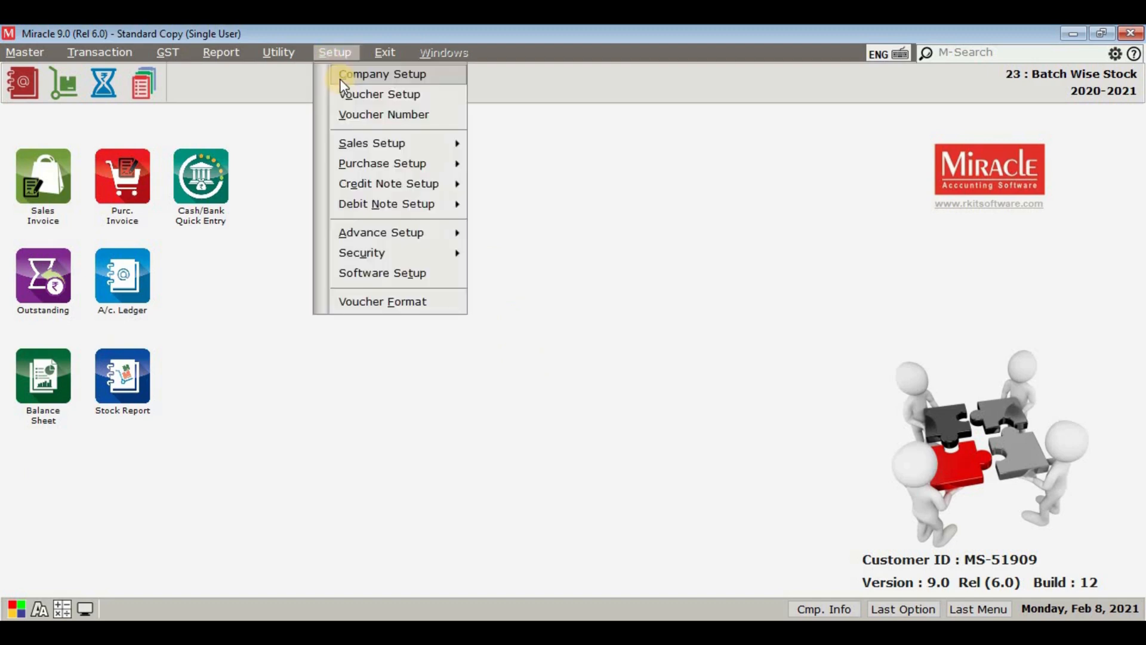
left_click(338, 75)
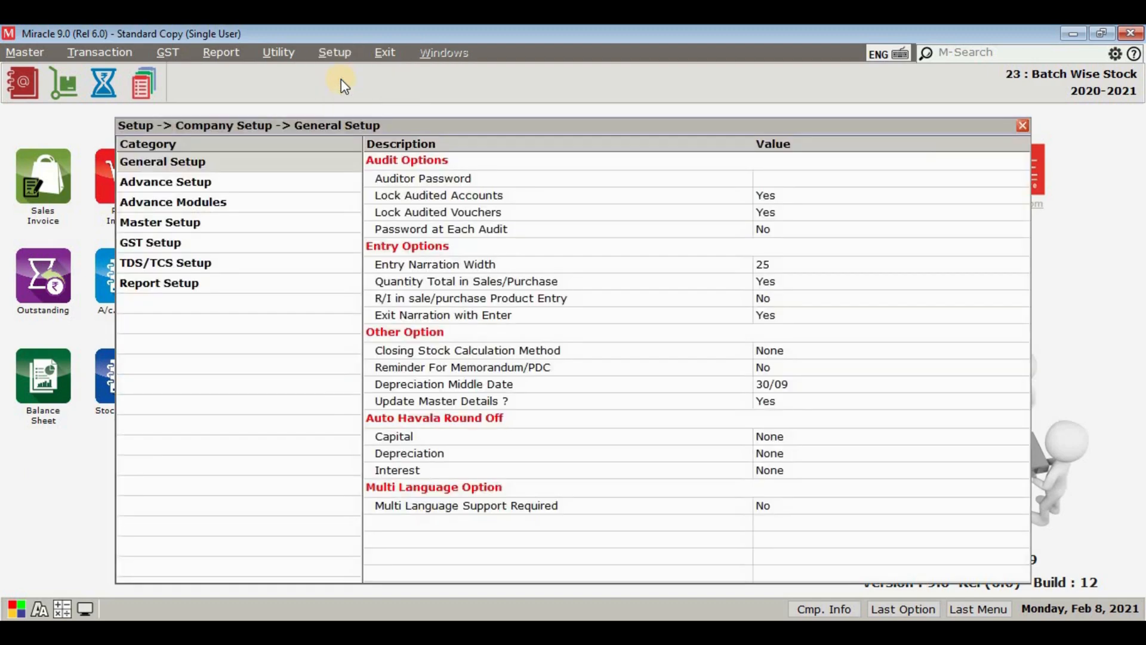
left_click(272, 181)
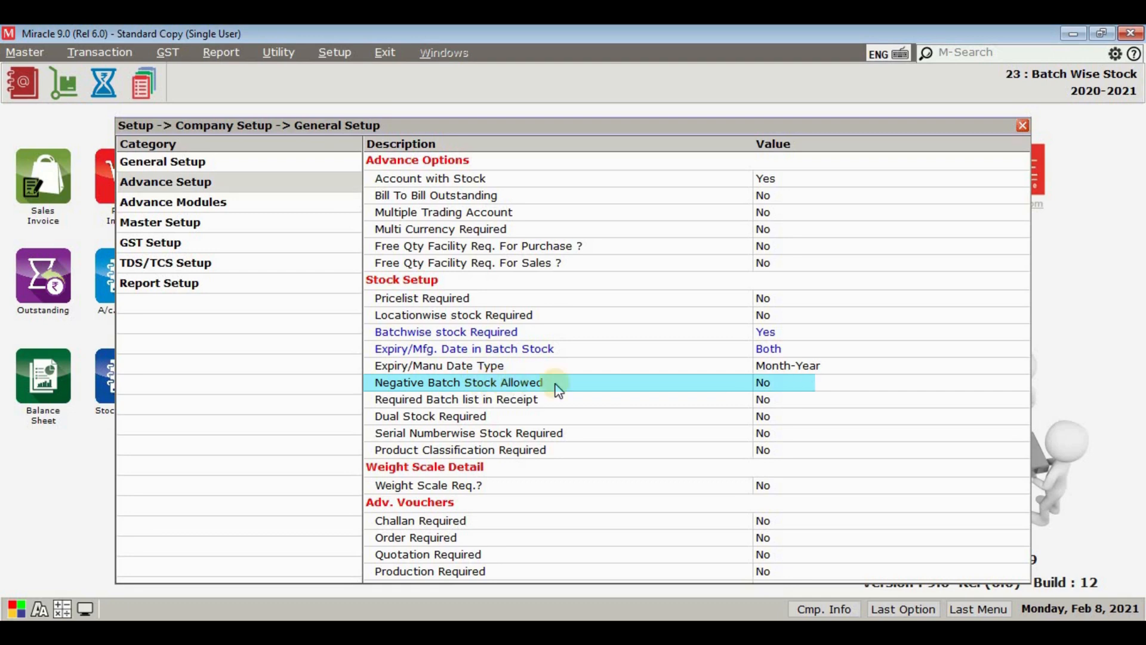
left_click(788, 393)
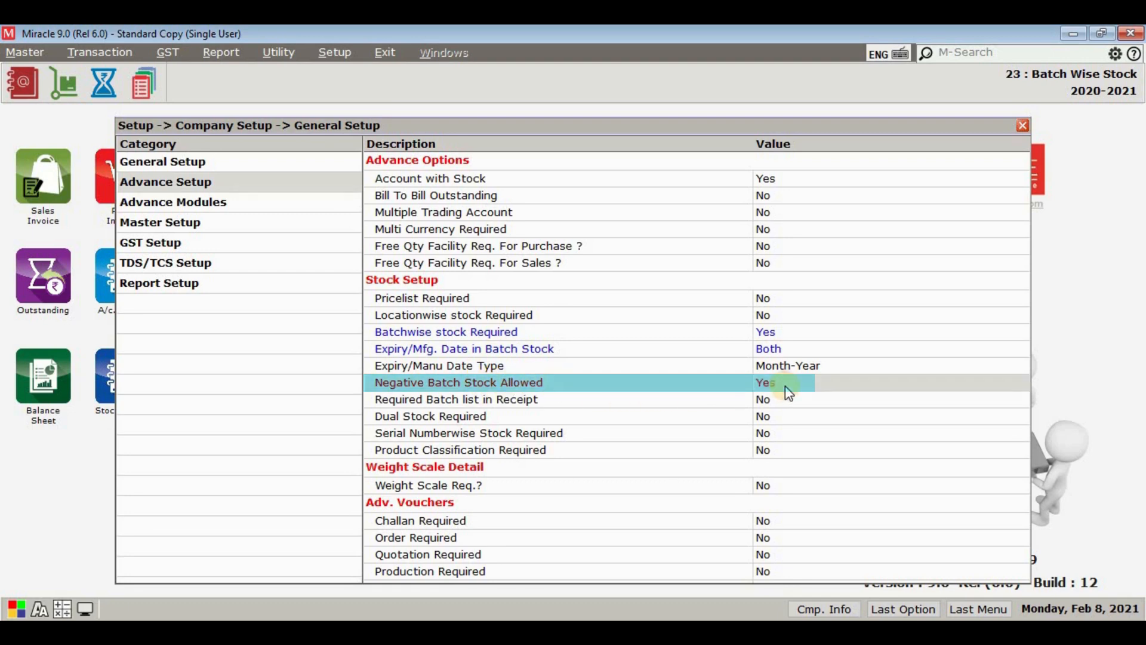
left_click(788, 393)
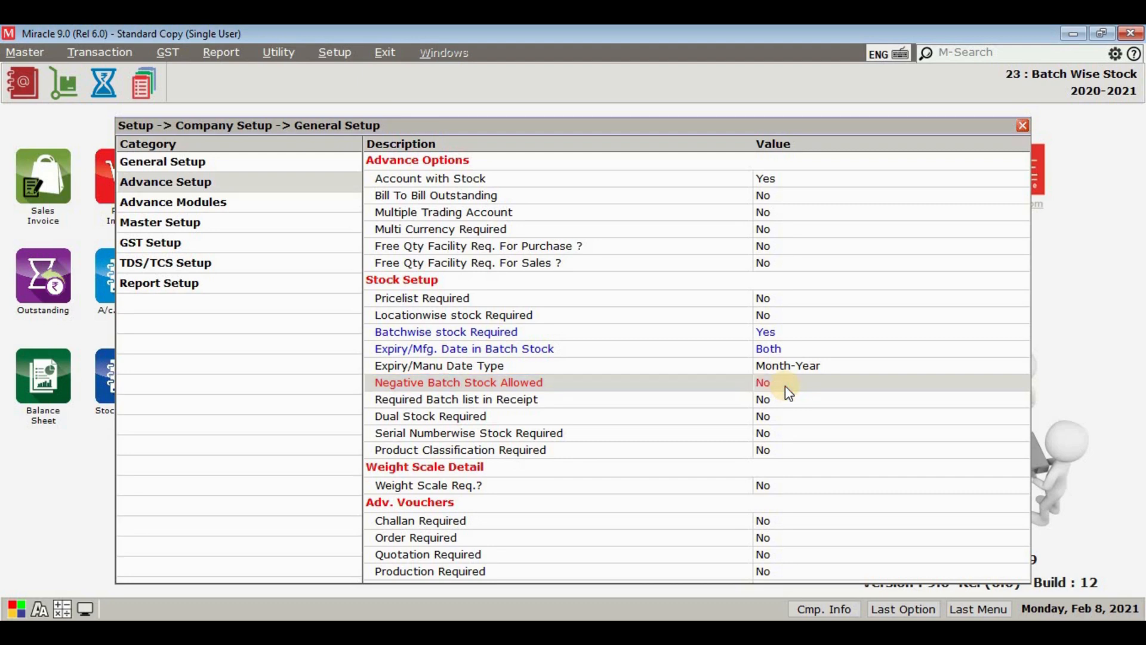
key("Escape")
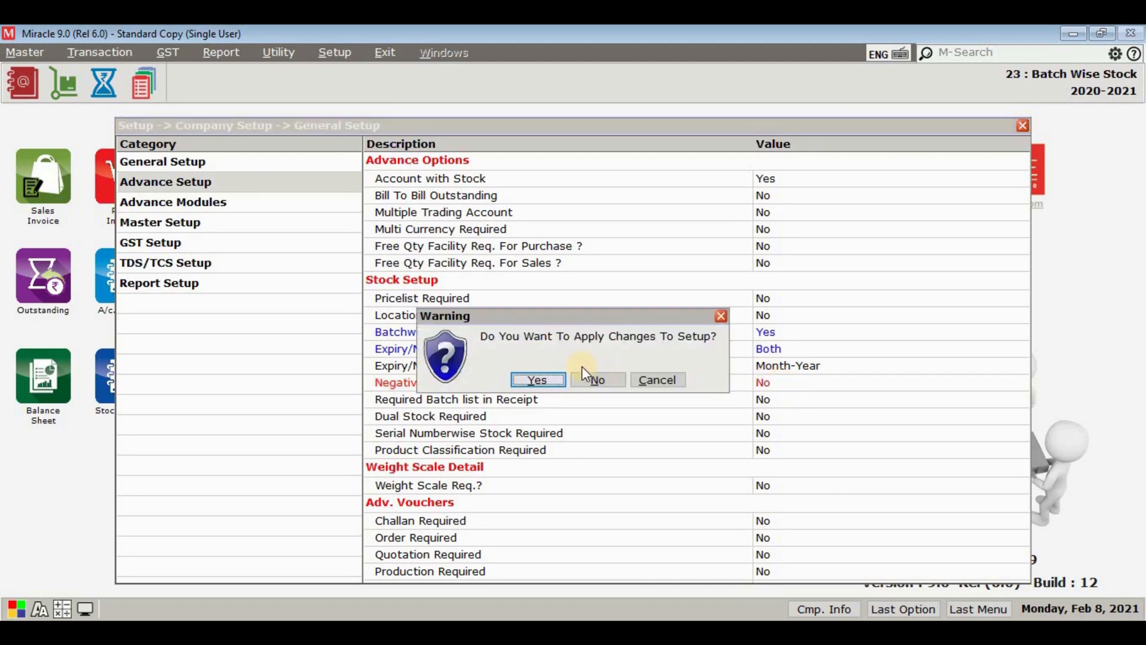
left_click(539, 380)
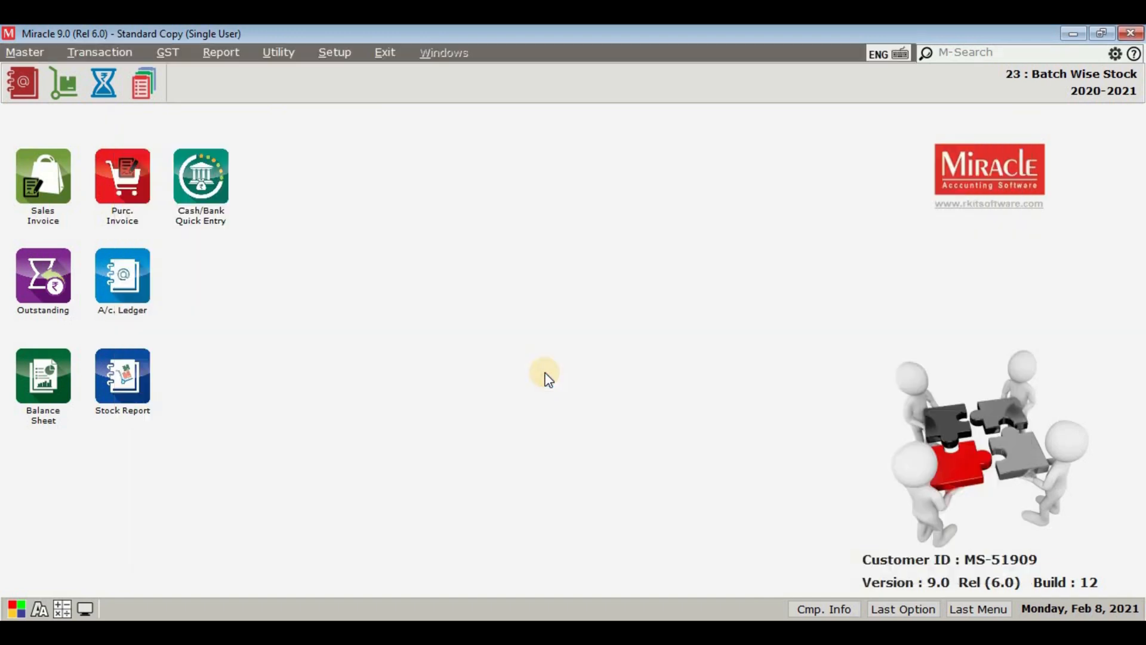
Step: Start a new debit sales invoice for Anida Sales Corporation with invoice type IGST, Tax Invoice and the GT/ bill number series
left_click(94, 59)
mouse_move(168, 192)
left_click(267, 190)
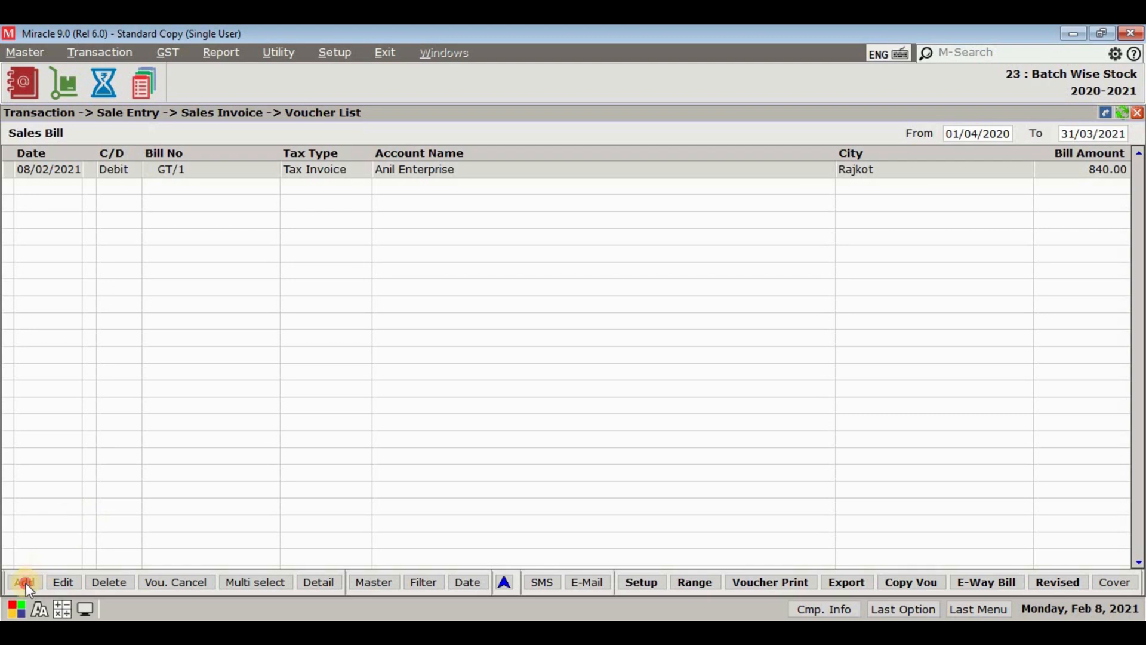
left_click(27, 582)
key("Return")
key("Down")
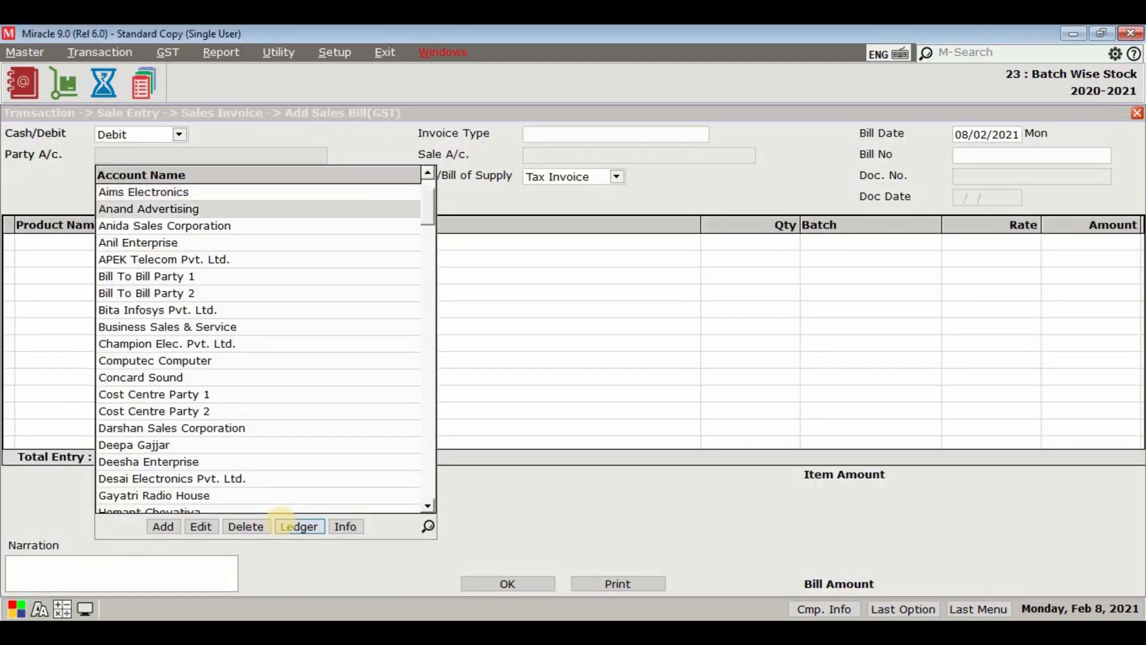
key("Down")
key("Return")
key("Down")
key("Return")
key("Return")
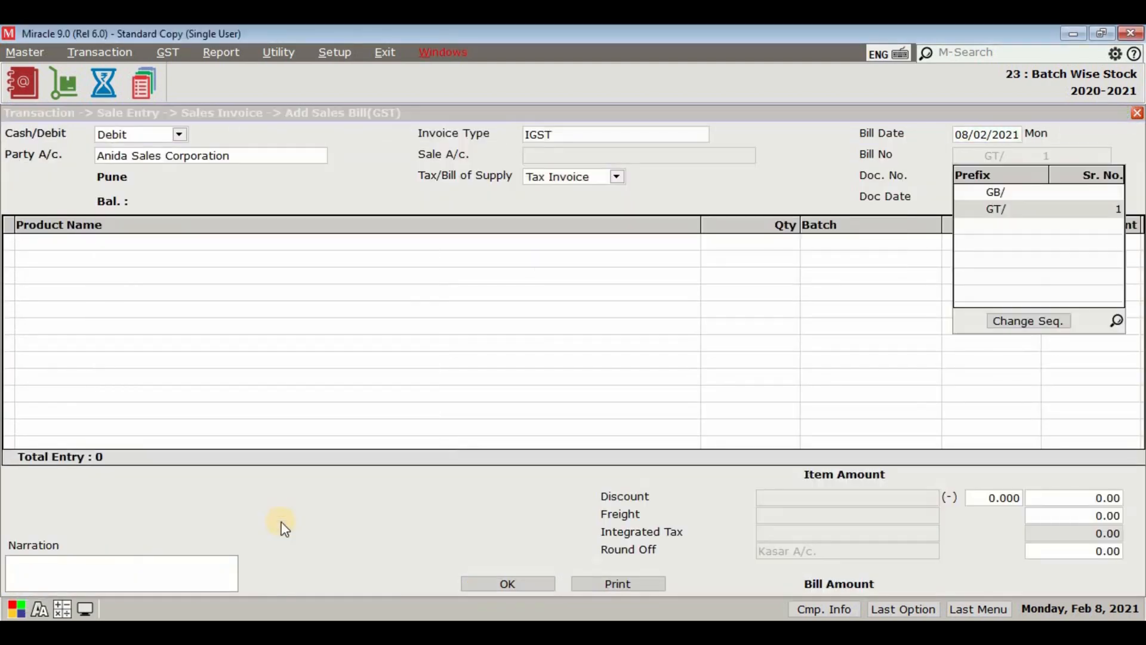
key("Down")
key("Return")
key("Return")
Step: Add Walnut Brownie - 140gm as the first sales line and pick batch WB99D for it
key("Down")
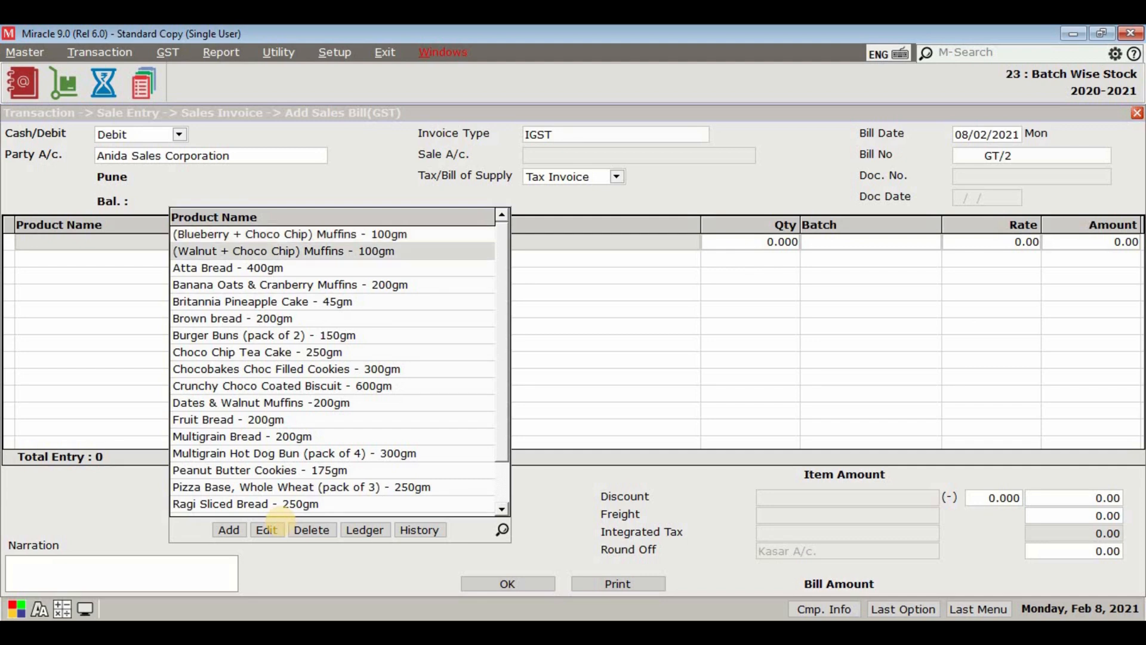
type("W")
key("Return")
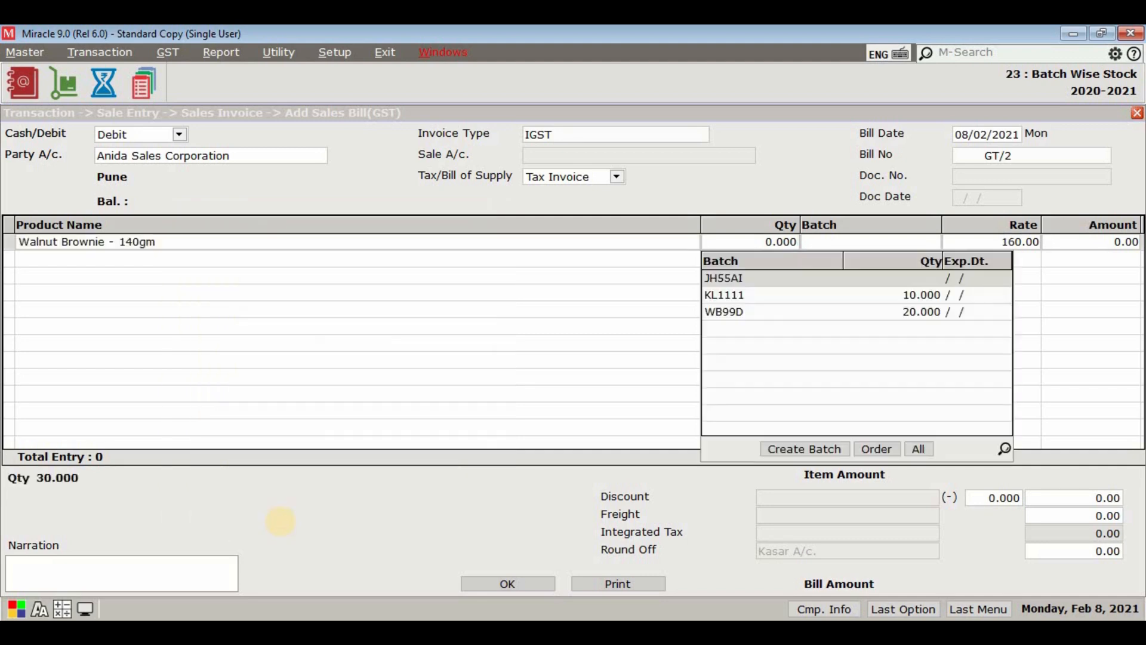
key("Down")
key("Down")
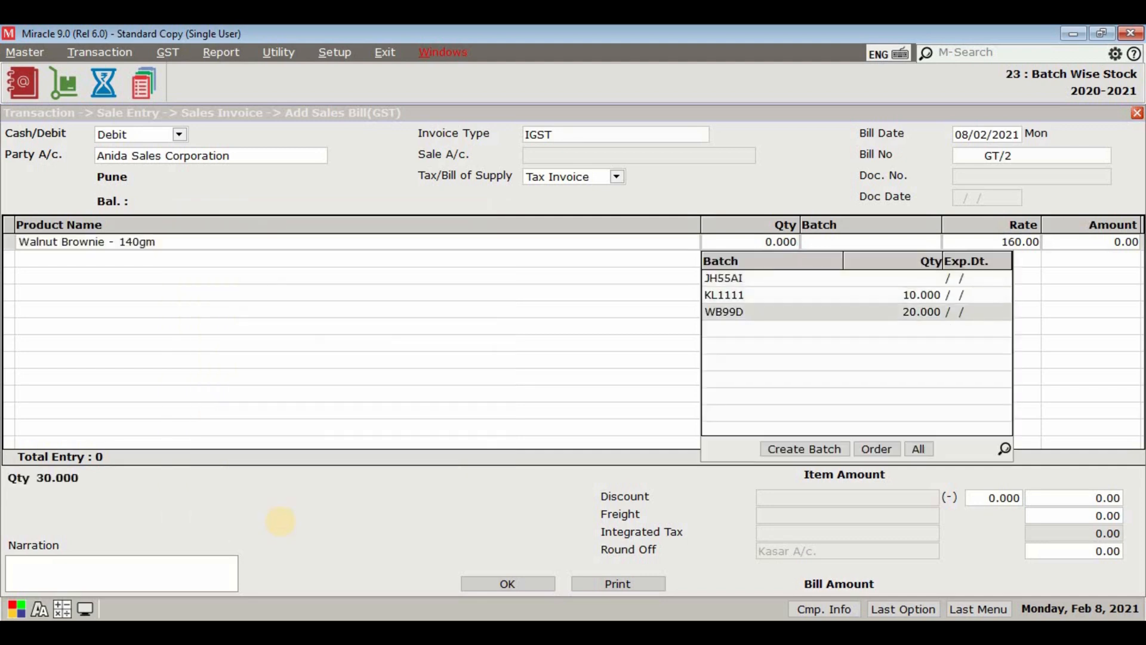
left_click(852, 316)
Step: Try to sell a quantity of 25 from batch WB99D on the brownie line
type("25")
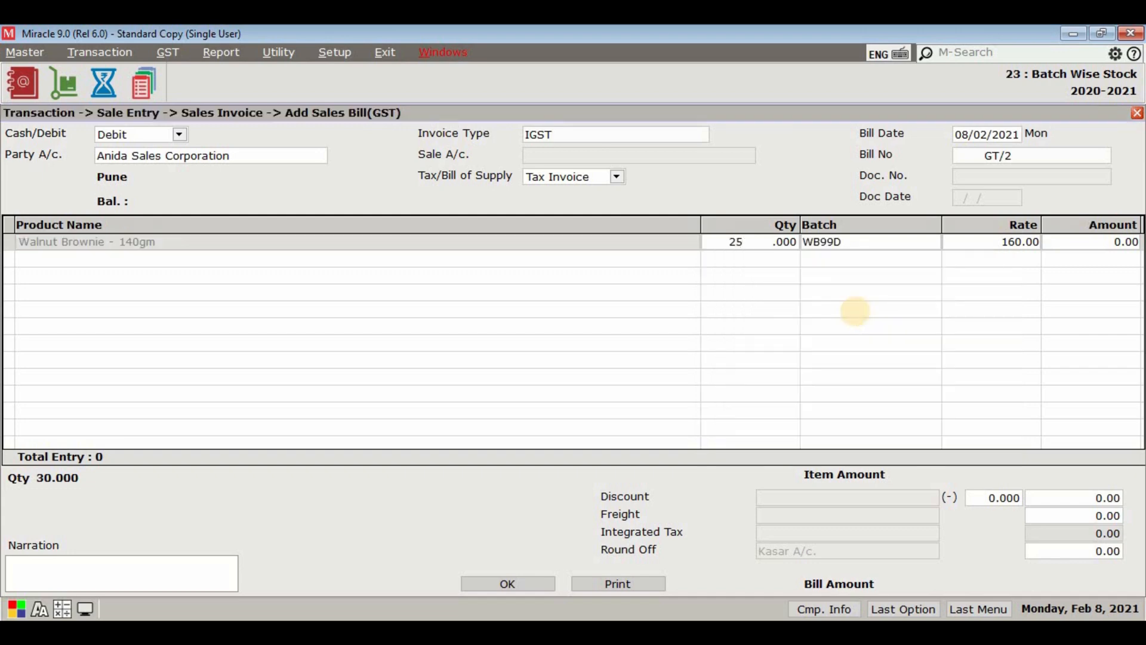
key("Return")
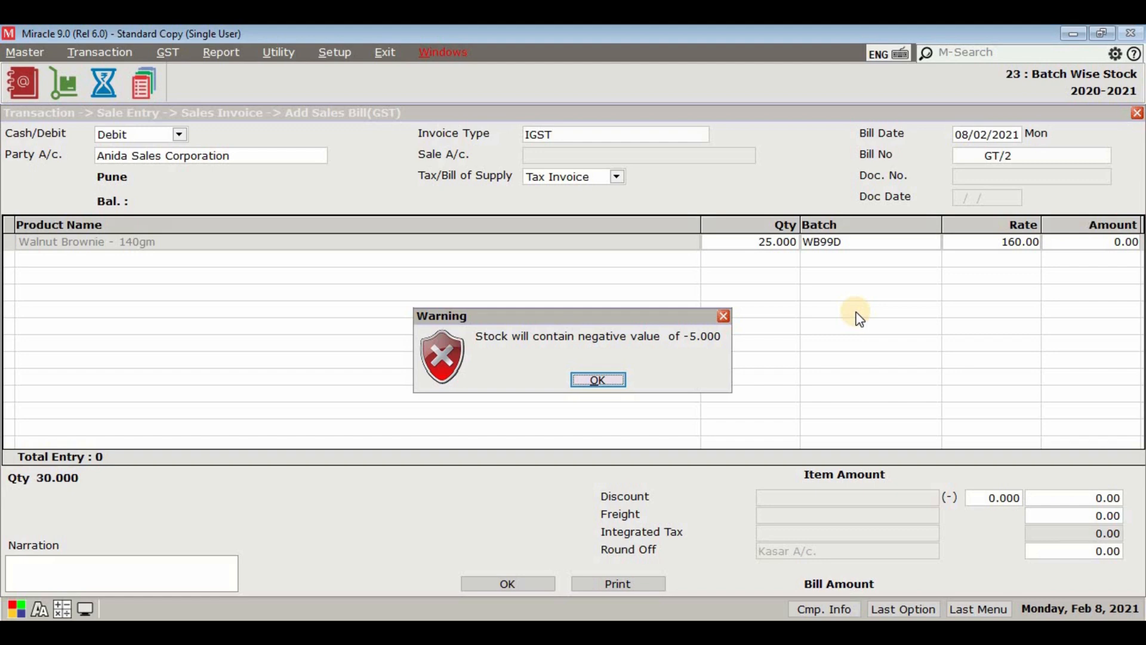
left_click(612, 383)
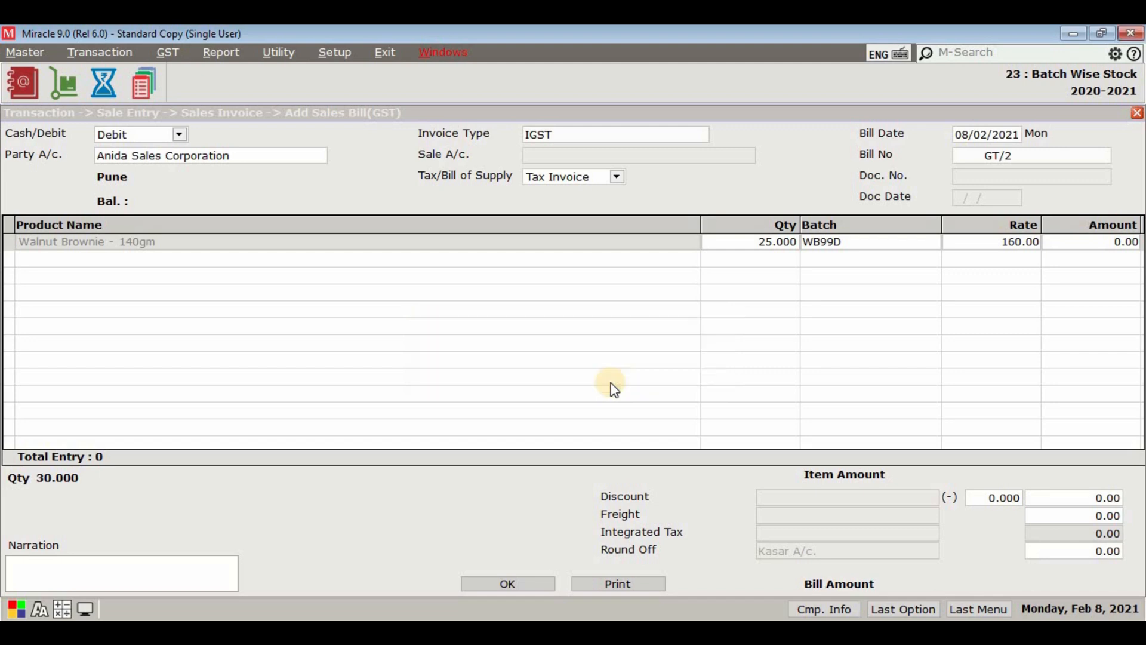
key("Return")
left_click(612, 385)
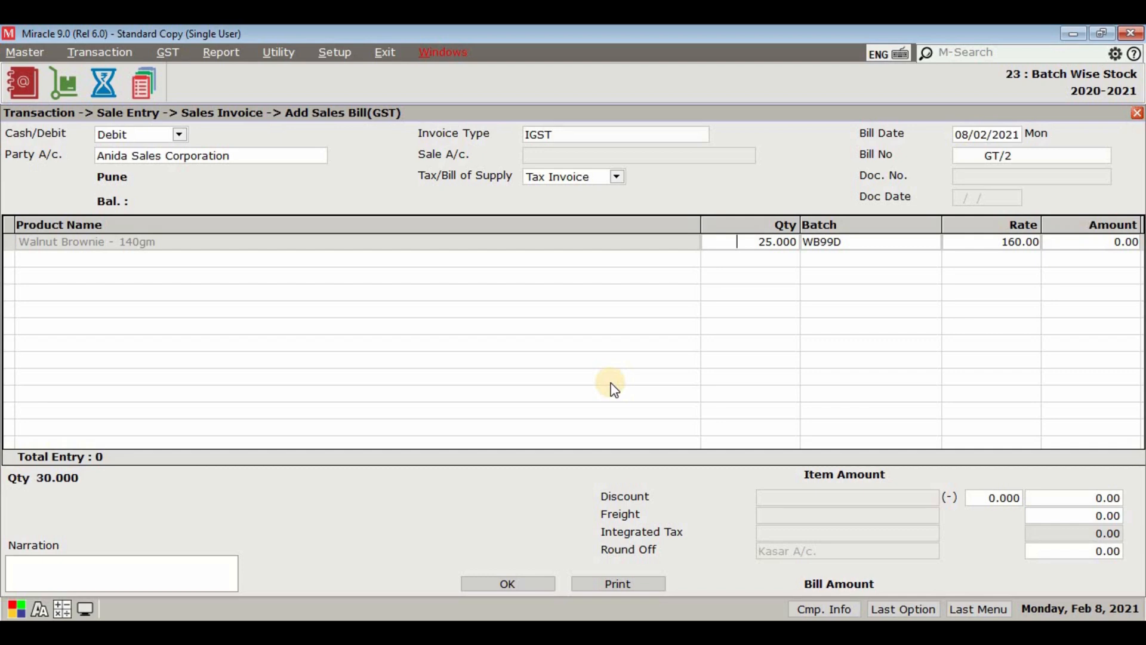
Step: Set the brownie line's quantity to 20 and complete the line with its tax details
type("20")
key("Return")
key("Return")
key("Return")
key("Return")
key("Return")
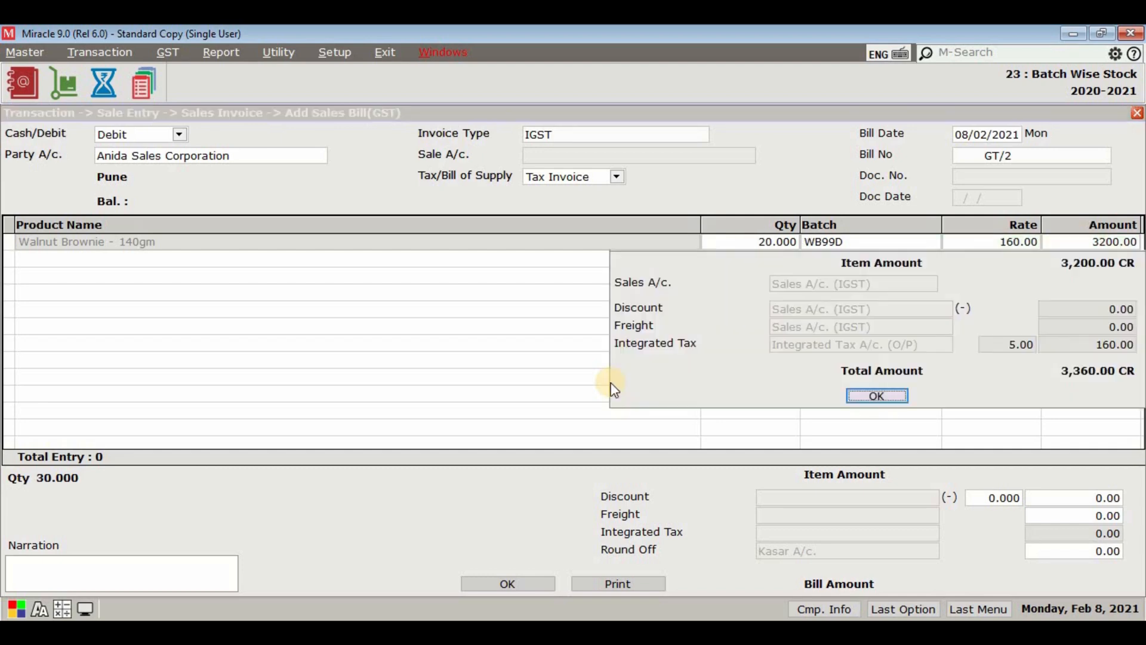
key("Return")
key("Return")
key("Return")
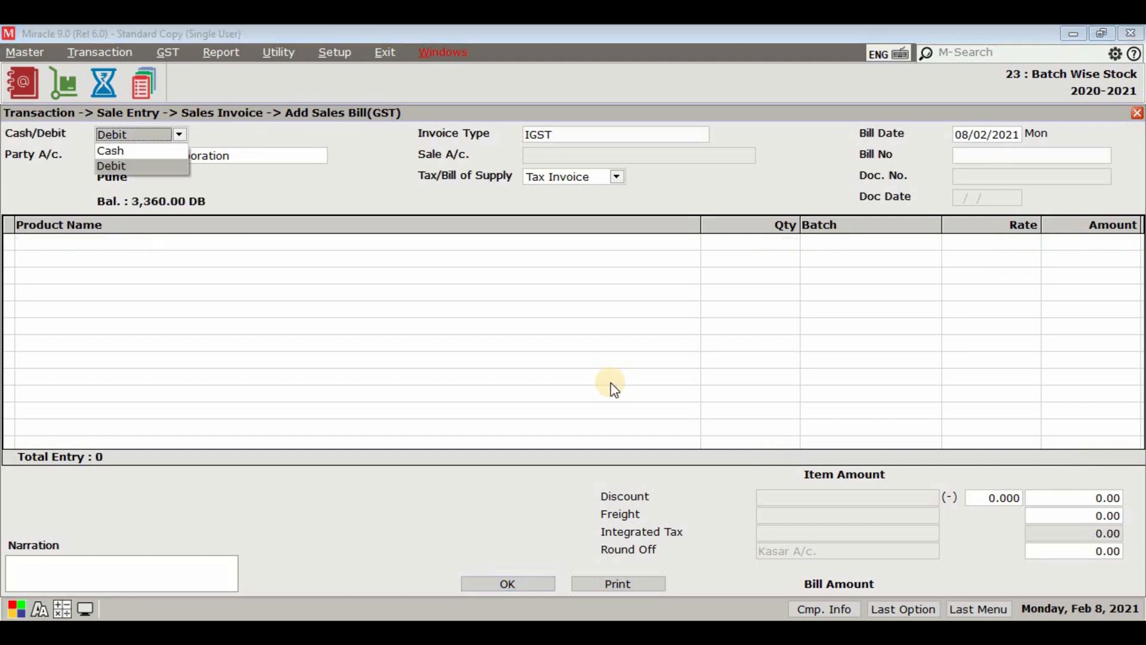
Step: Save the sales invoice for Anida Sales Corporation and close the sales bill entry form
key("Escape")
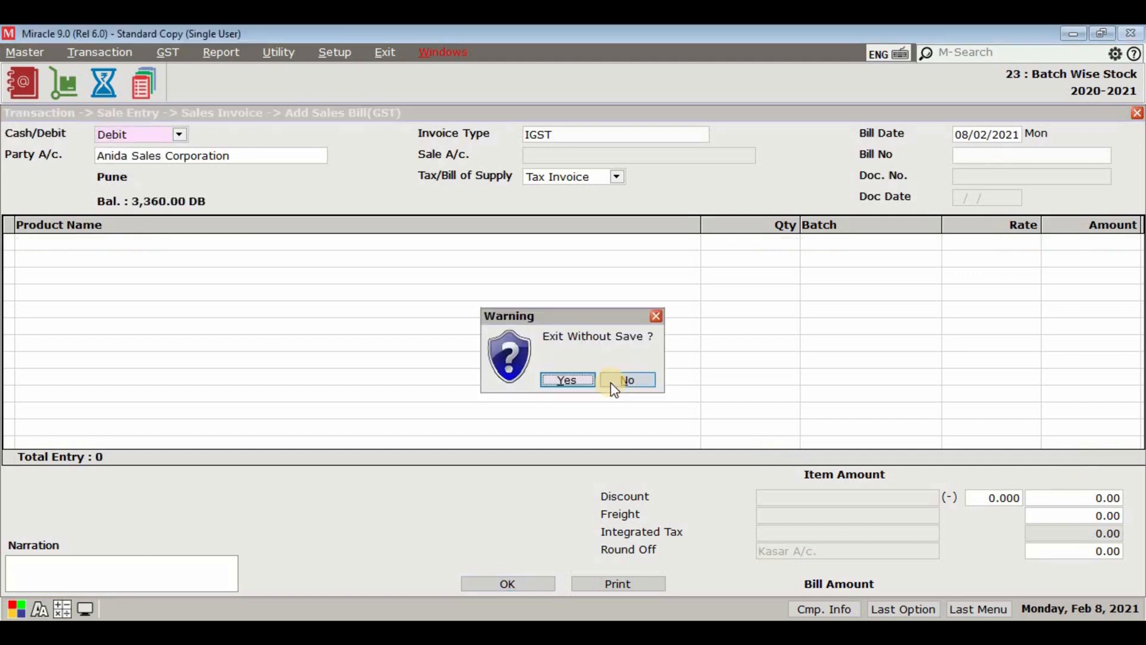
left_click(554, 386)
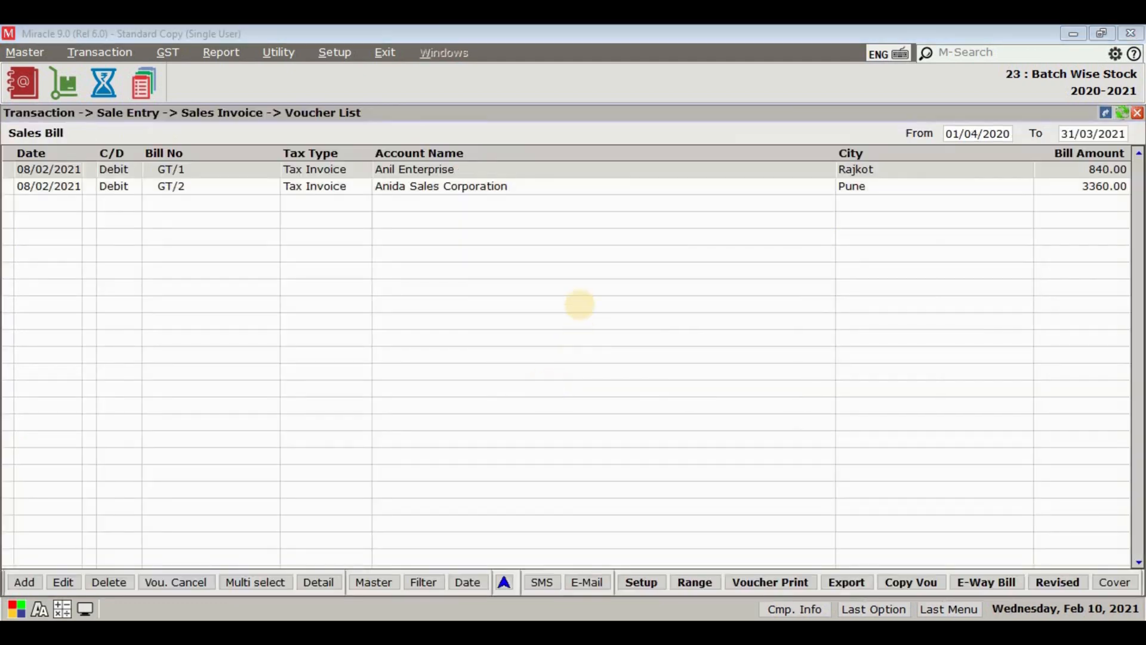
Step: Preview the Anida Sales Corporation invoice on screen in the Single Tax with Batch No.(GST) format
left_click(580, 191)
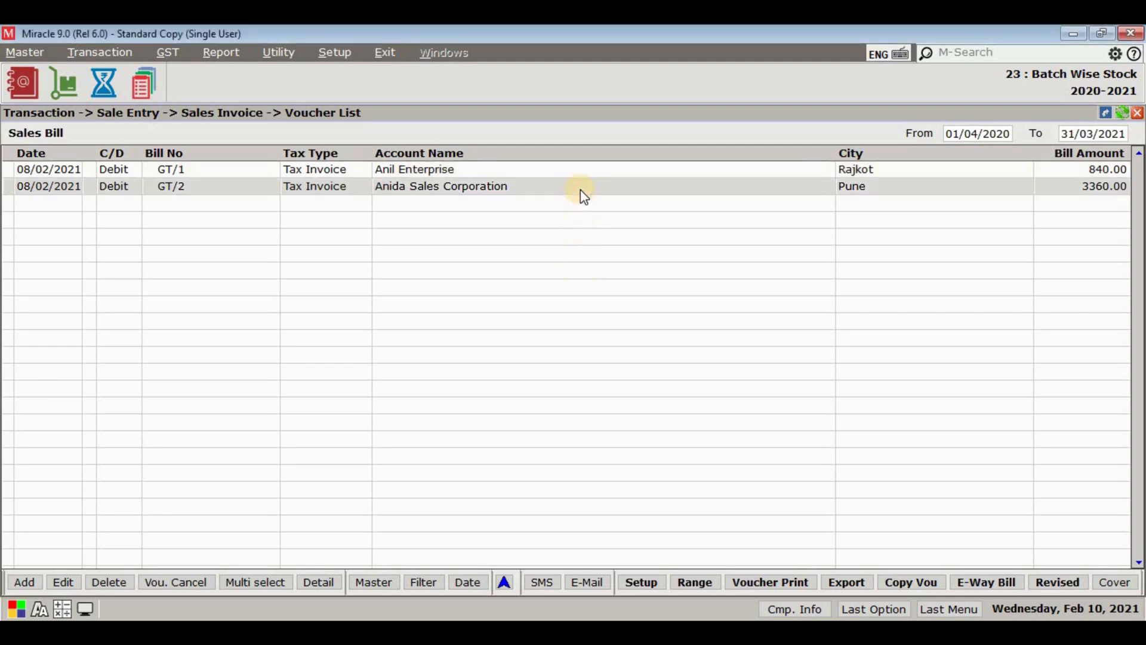
left_click(783, 581)
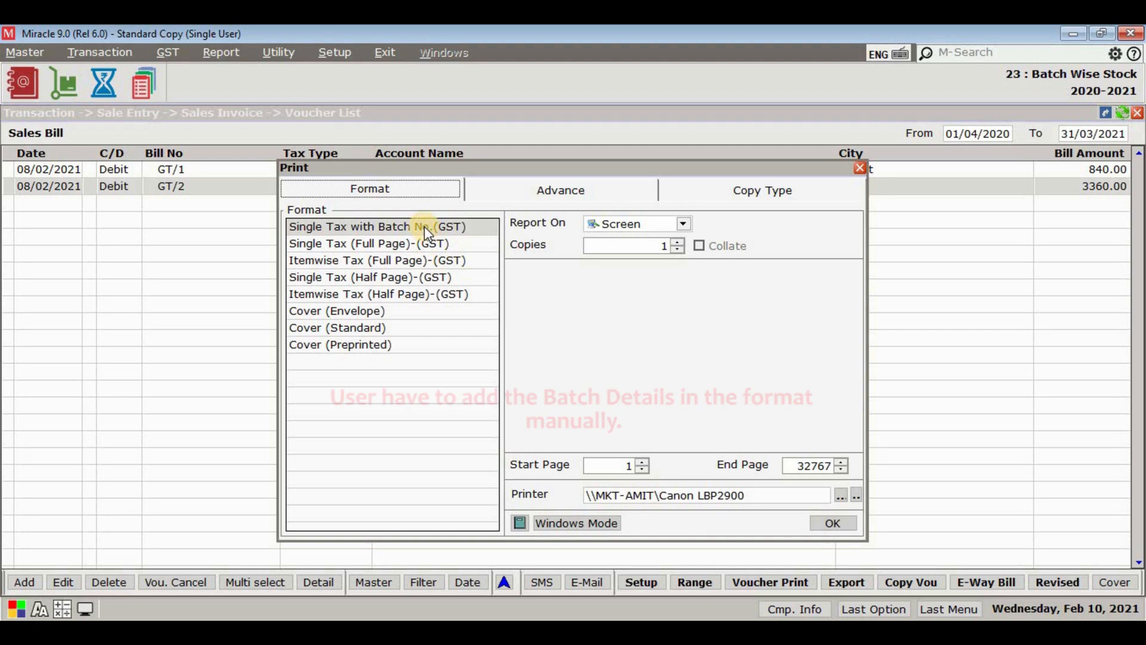
left_click(425, 228)
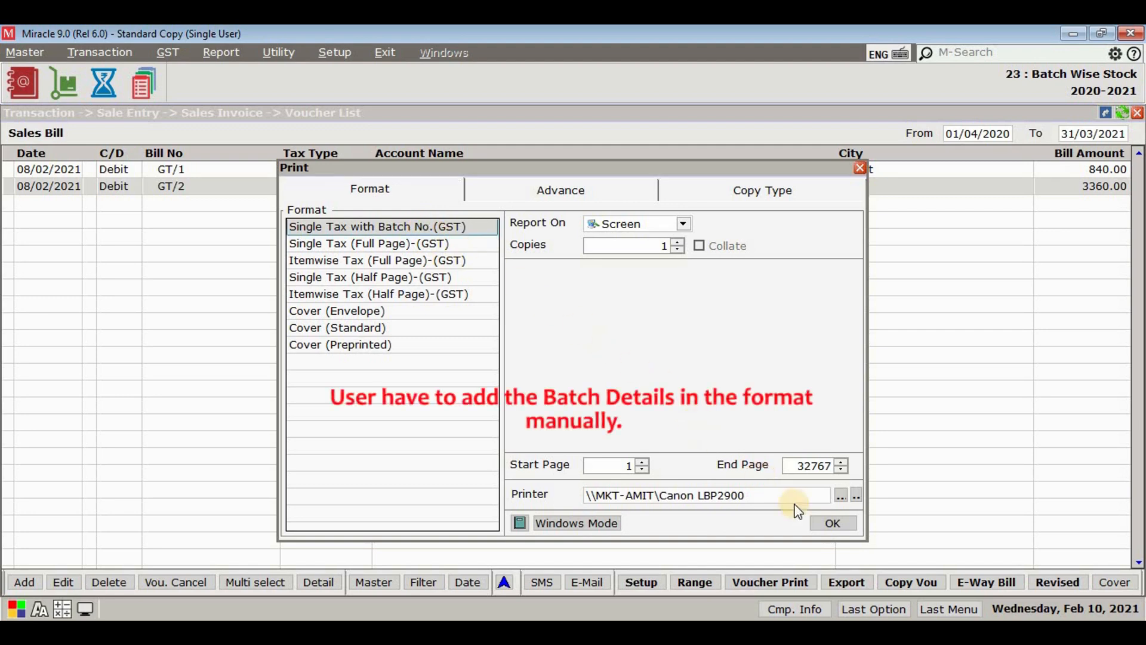
left_click(829, 522)
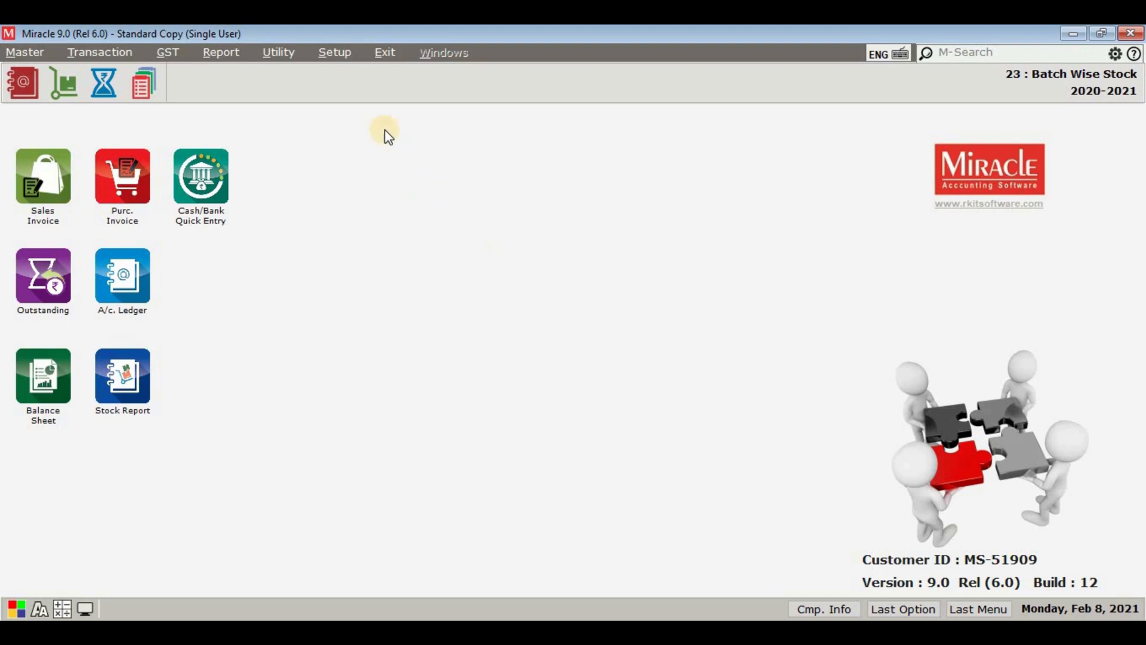
Step: Set Required Batch list in Receipt to Yes in the company's Advance Setup and apply the change
left_click(334, 52)
left_click(346, 76)
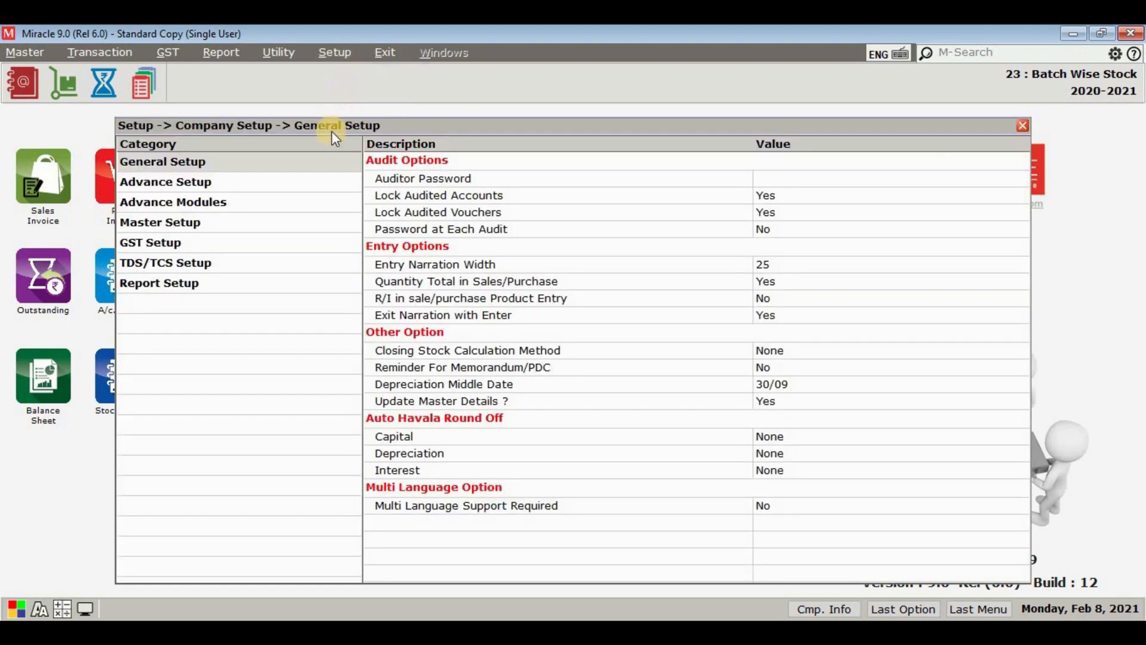
left_click(314, 185)
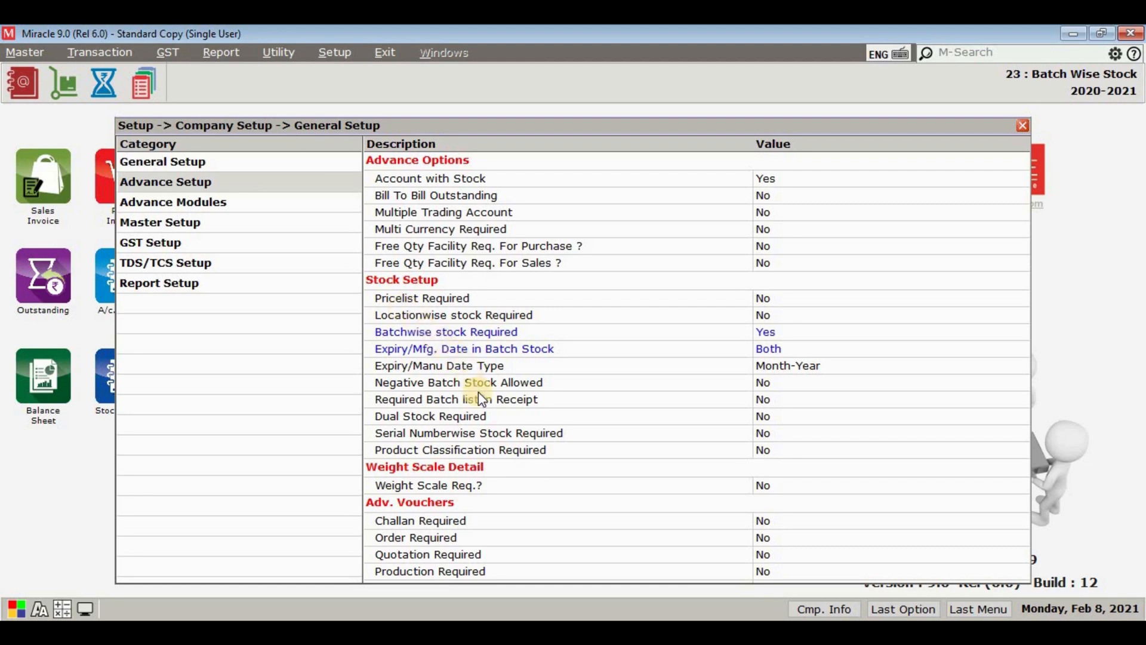
left_click(576, 400)
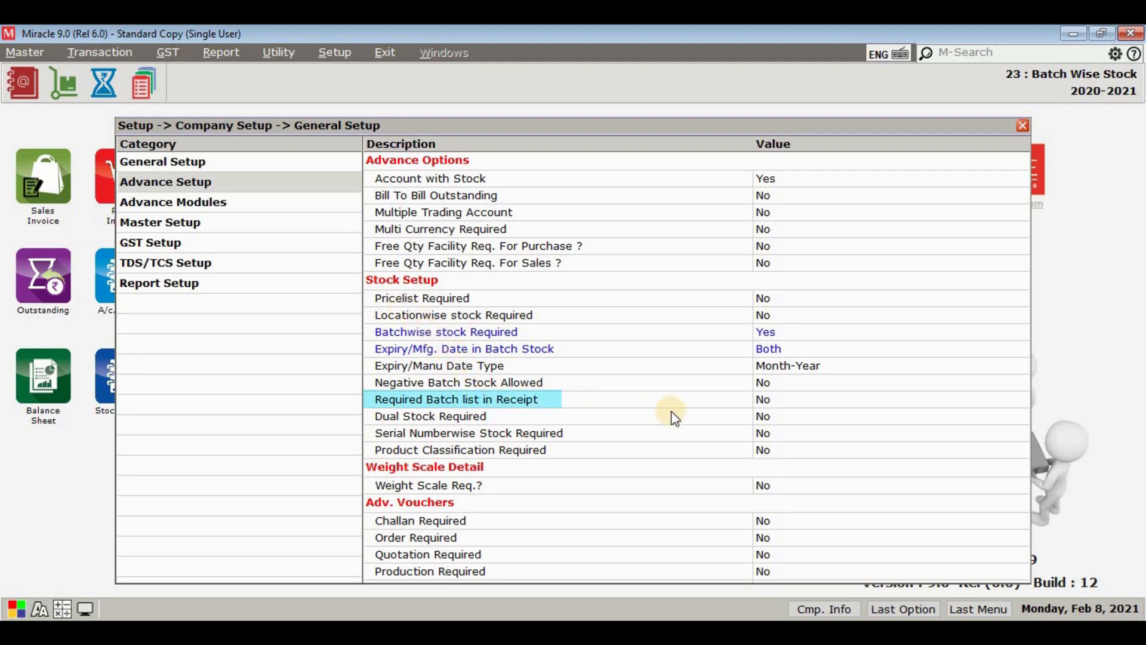
left_click(708, 408)
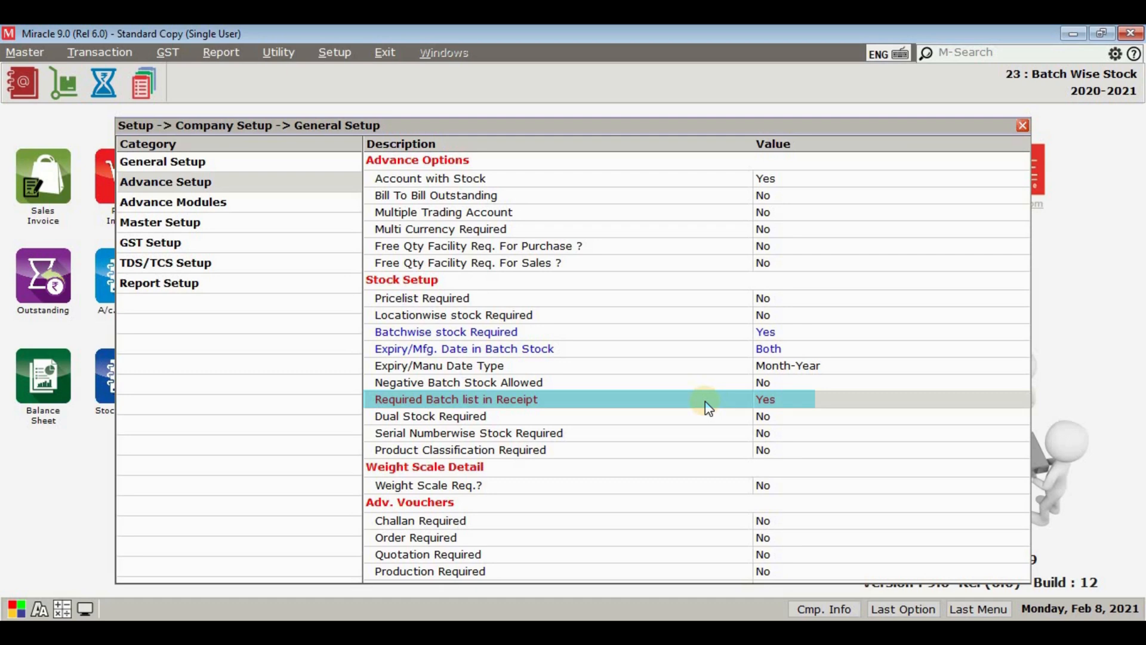
key("Escape")
left_click(556, 379)
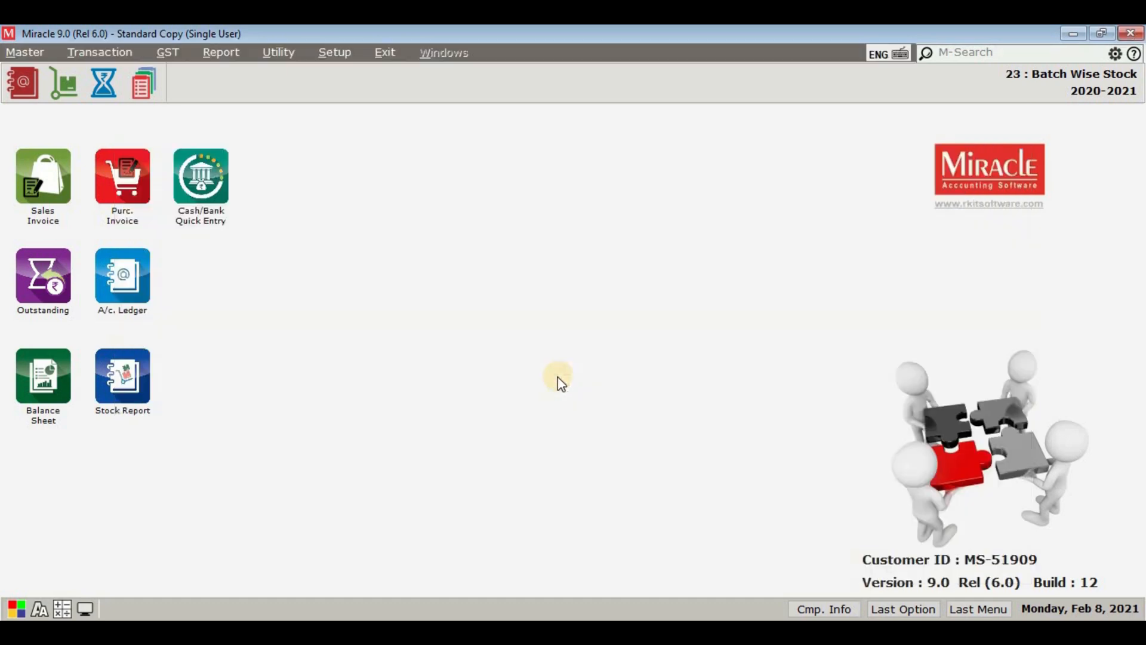
Step: Start a new debit purchase invoice for J.J. Agency with invoice type GST
left_click(129, 57)
mouse_move(153, 172)
left_click(263, 171)
left_click(25, 582)
key("Return")
key("Down")
key("Down")
key("Down")
key("Down")
key("Down")
key("Down")
key("Down")
key("Down")
key("Down")
key("Down")
key("Down")
key("Down")
key("Down")
key("Down")
key("Down")
key("Up")
key("Up")
key("Return")
Step: Choose Tax Invoice and enter bill number JJ/3 with bill date 08/02/2021
key("Return")
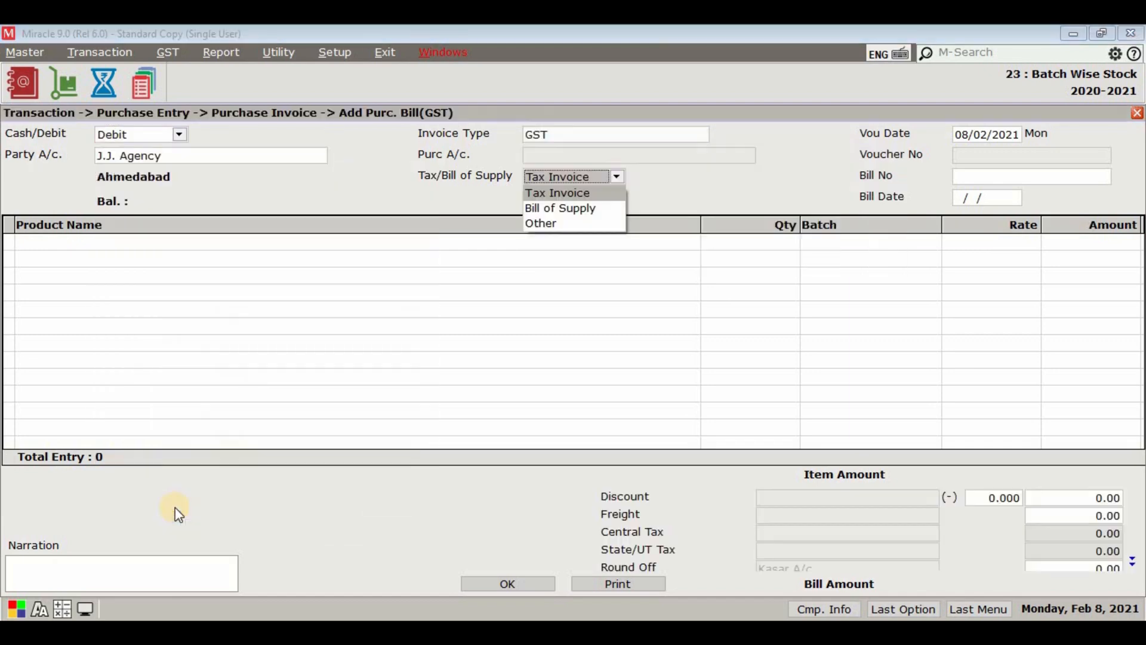
key("Return")
type("JJ/3")
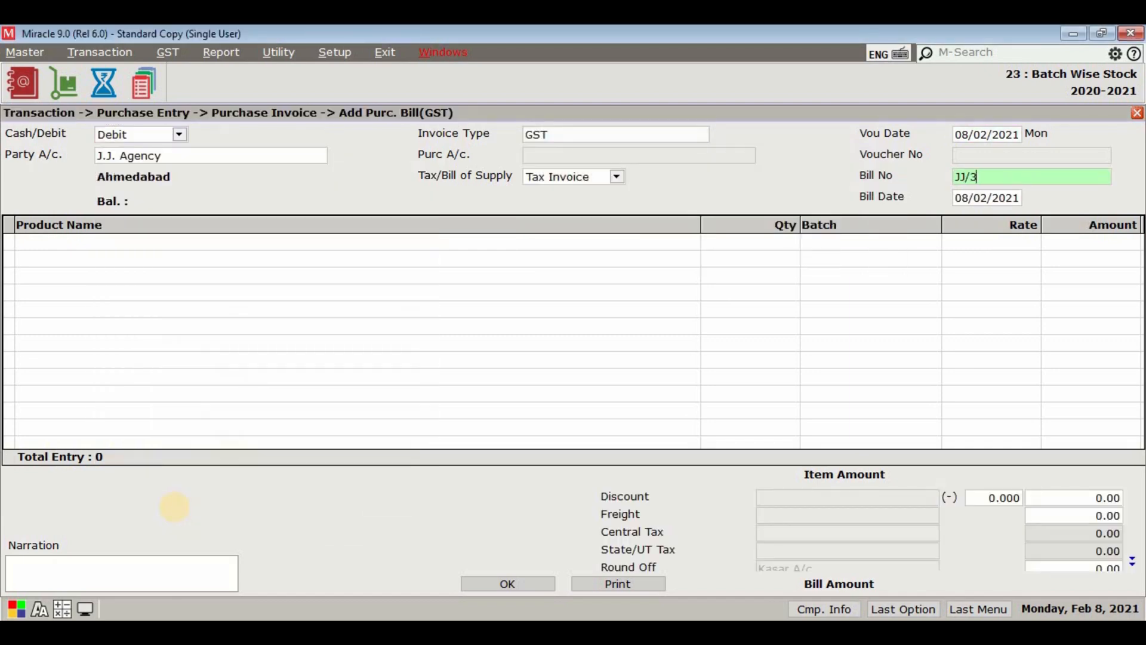
key("Return")
Step: Add Walnut Brownie - 140gm to the purchase with quantity 10 and choose batch KL1111 from the existing batch list
key("Return")
type("W")
key("Return")
type("10")
key("Return")
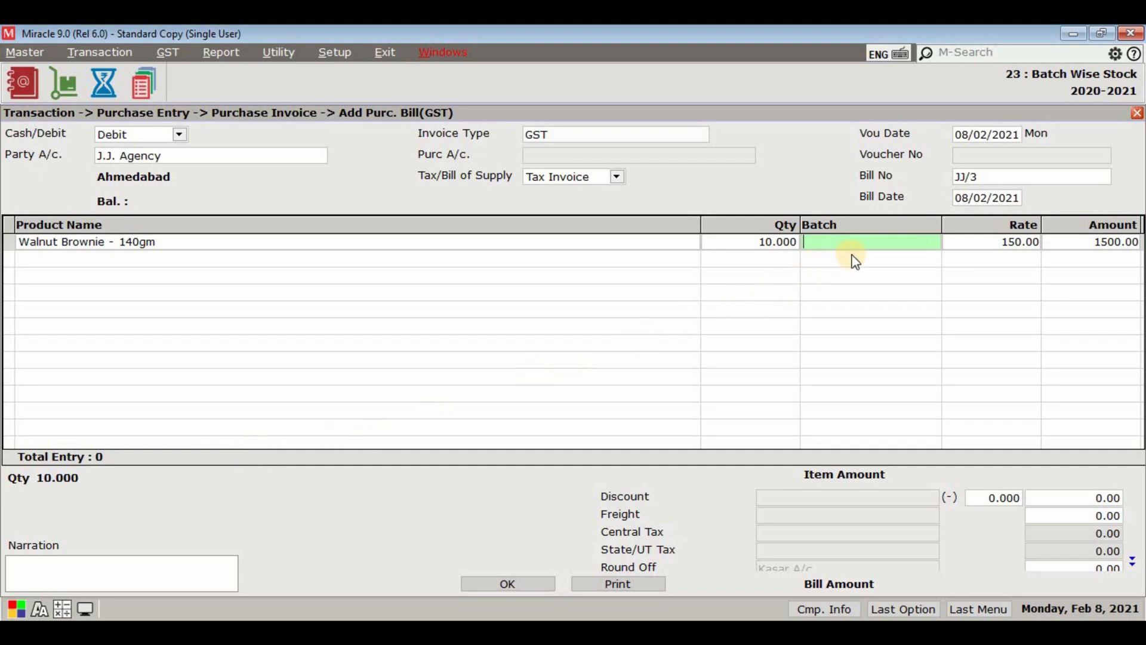
key("ctrl+b")
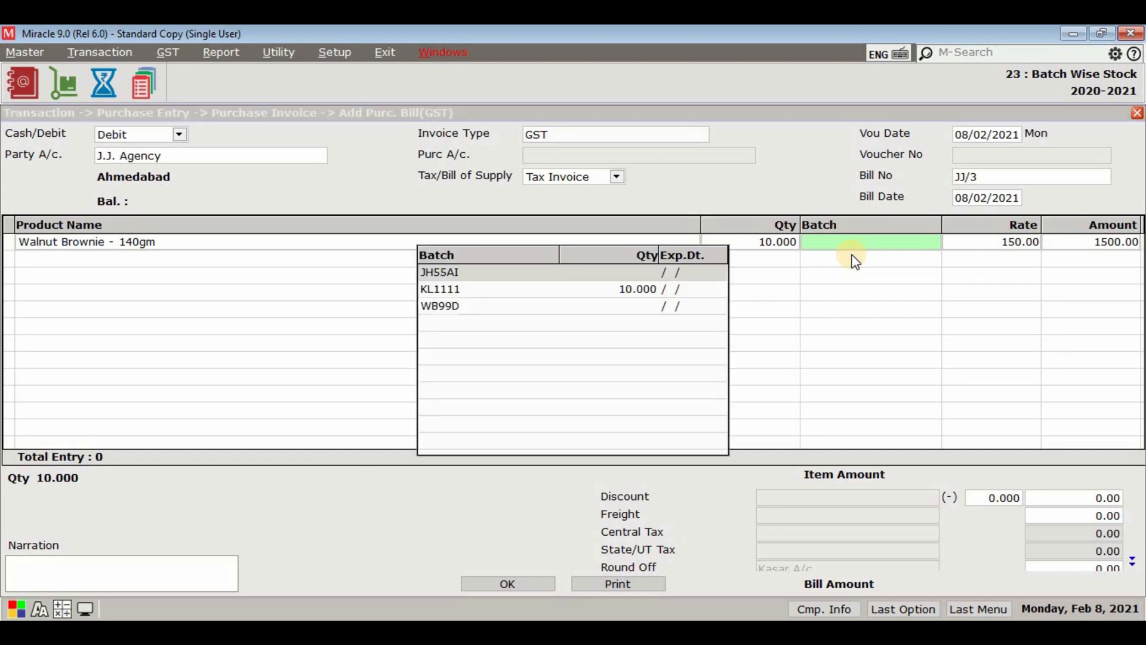
left_click(626, 298)
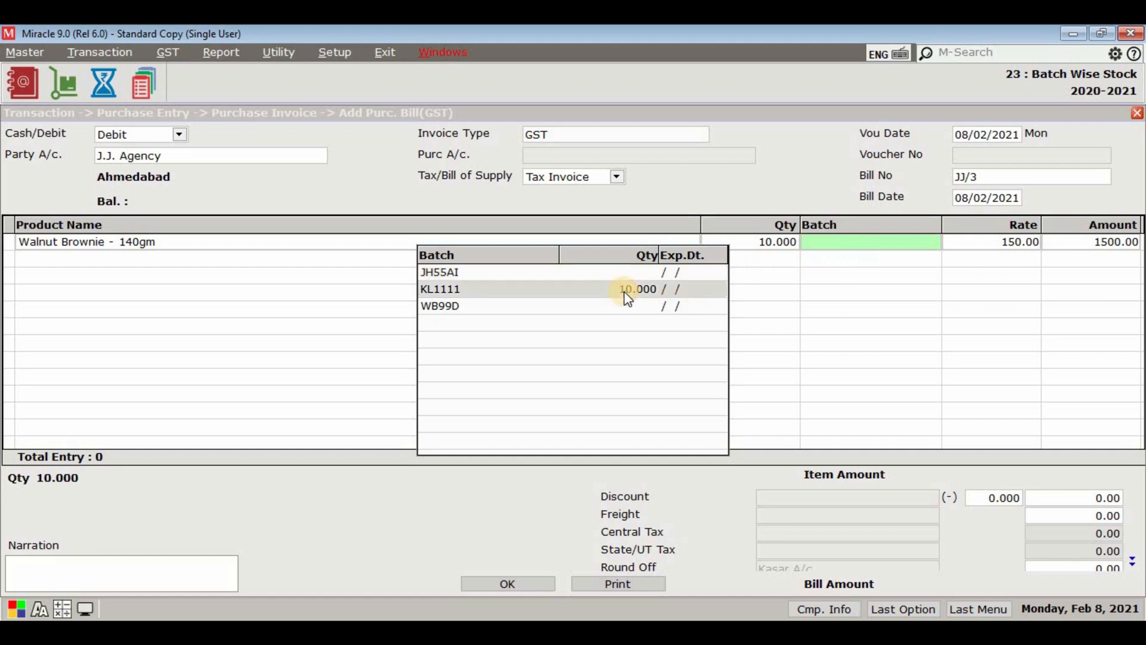
left_click(627, 297)
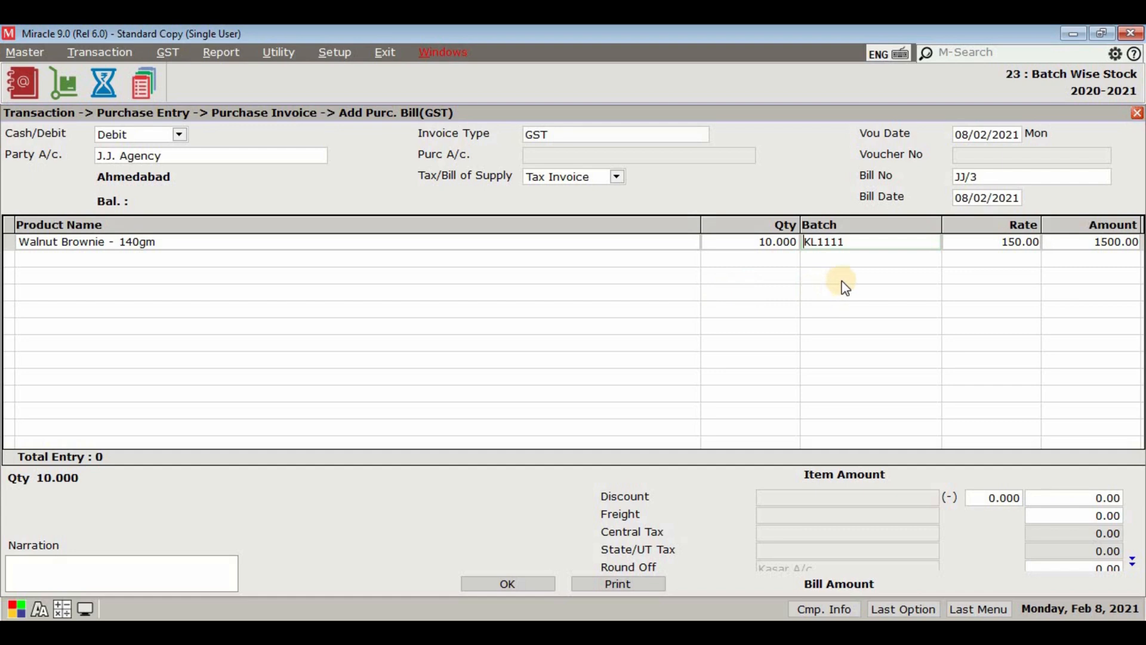
Step: Give batch KL1111 manufacturing date 1/2021 and expiry date 5/2021, and continue to the line's tax details
key("Return")
type("1")
key("Return")
type("2021")
key("Return")
type("5")
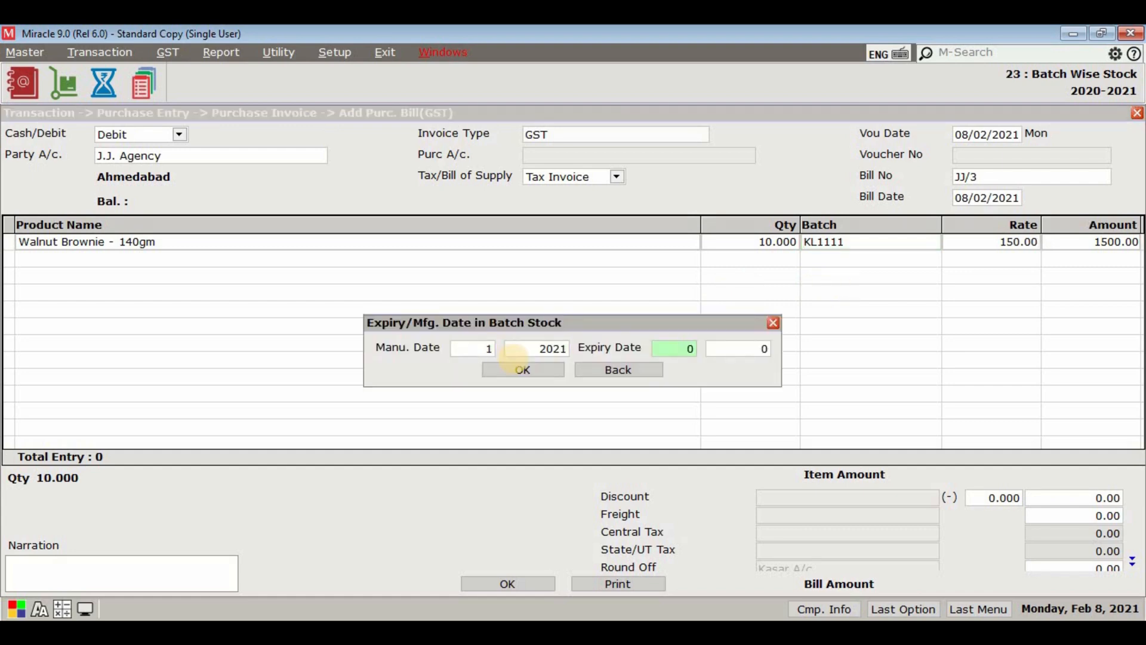
key("Return")
type("2021")
key("Return")
key("Return")
key("Return")
key("Return")
key("Return")
key("Return")
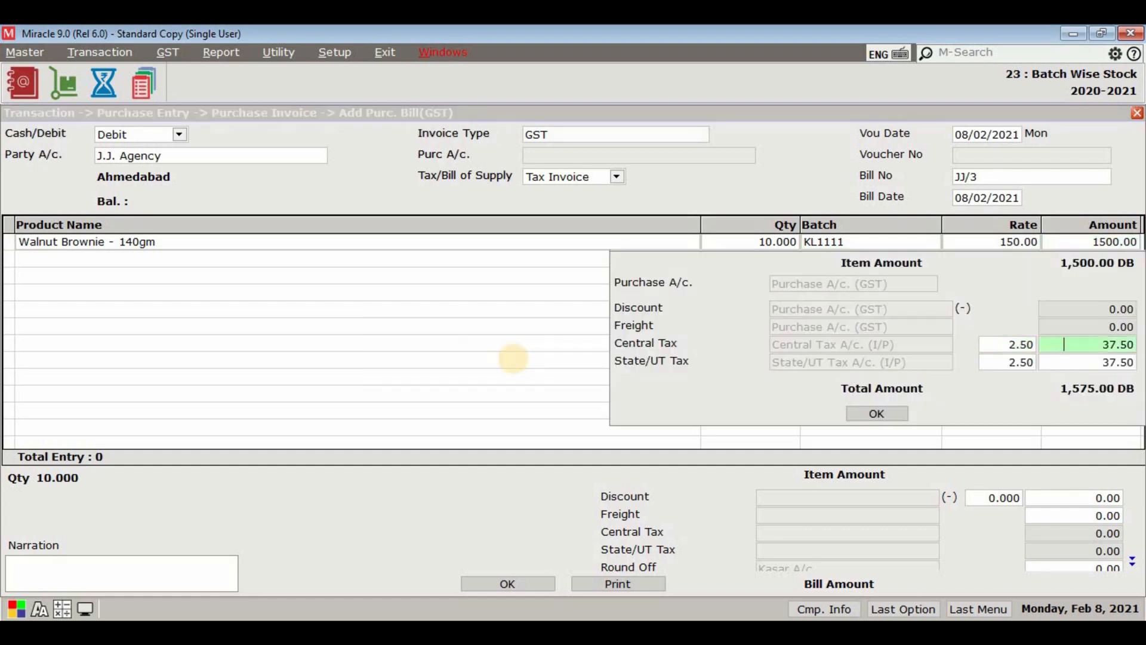
Step: Save the J.J. Agency purchase invoice and close the purchase bill entry form
left_click(509, 583)
key("Escape")
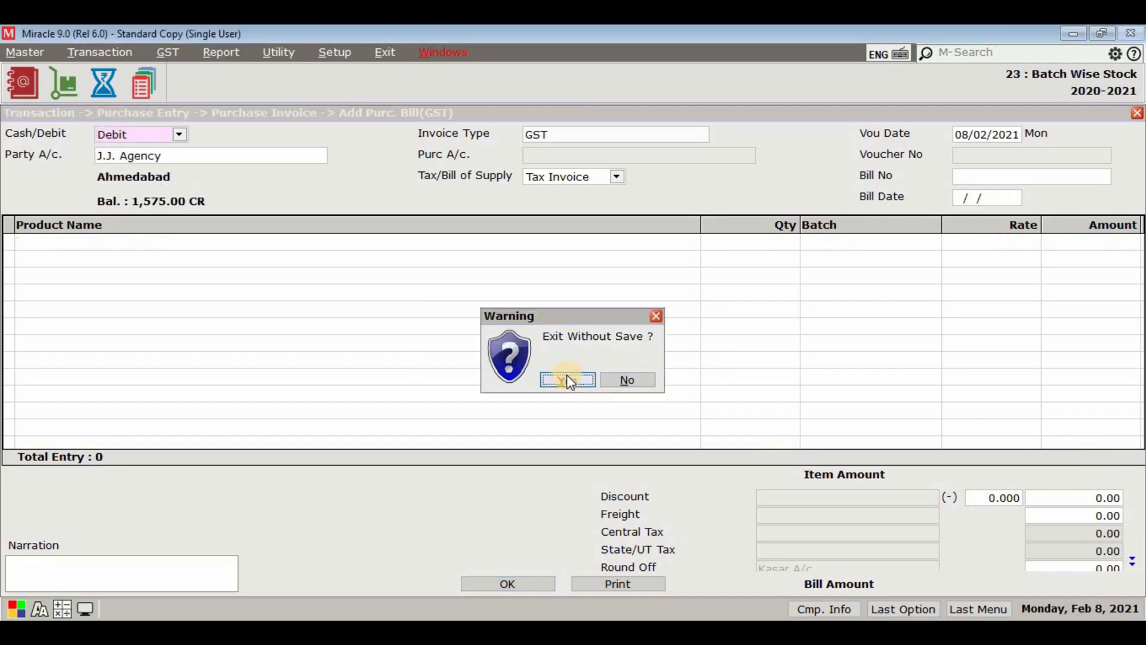
left_click(565, 377)
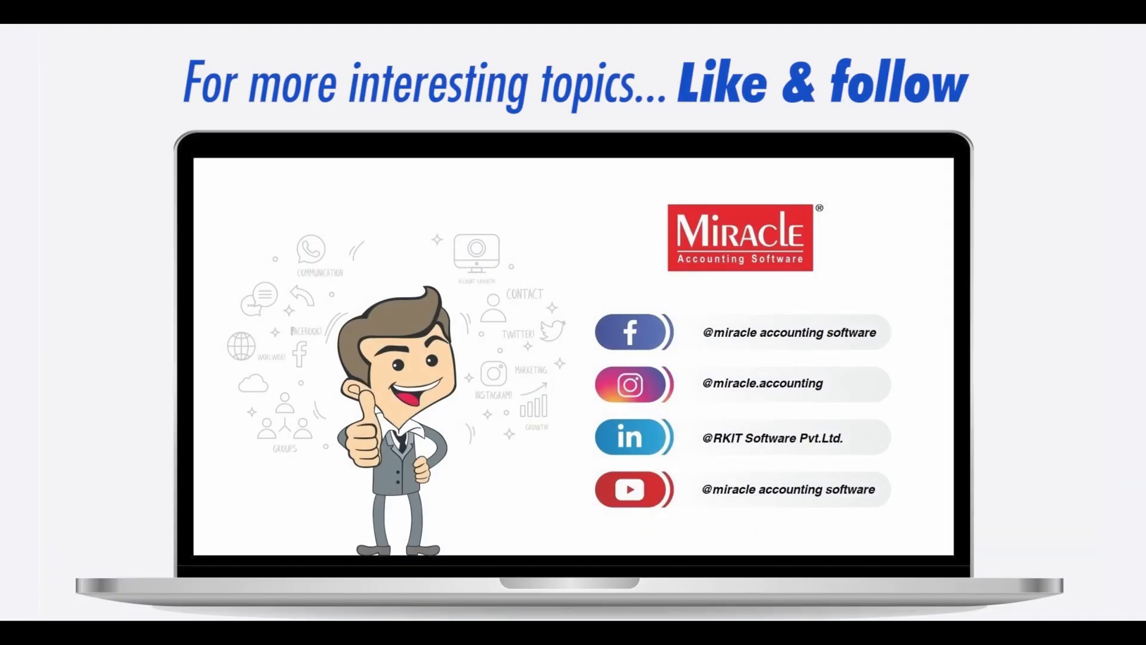